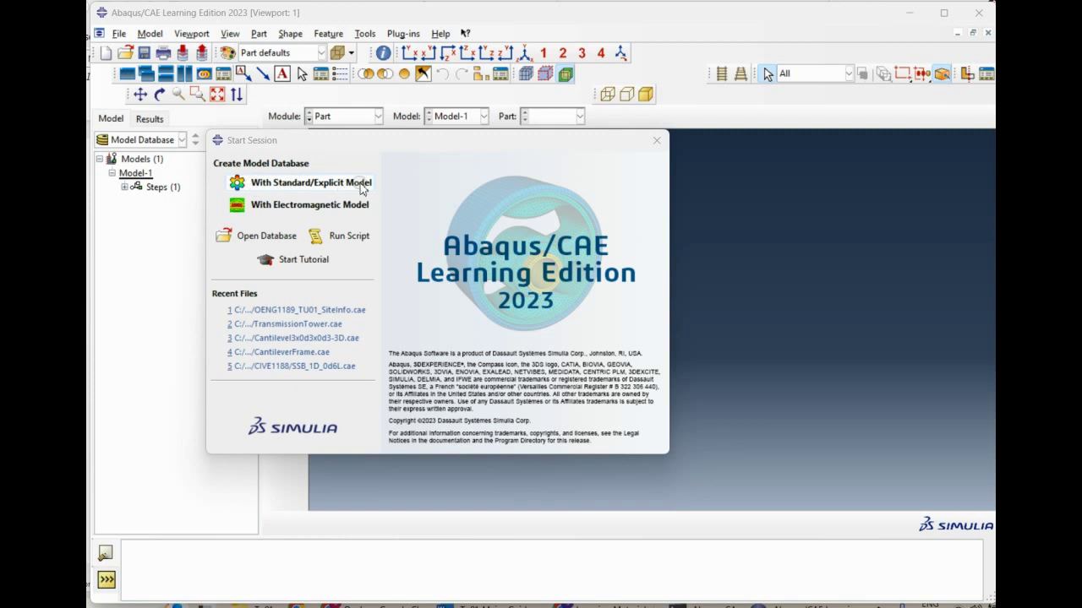
Create a new model database with a Standard/Explicit model.
{"action": "left_click", "coordinate": [360, 184]}
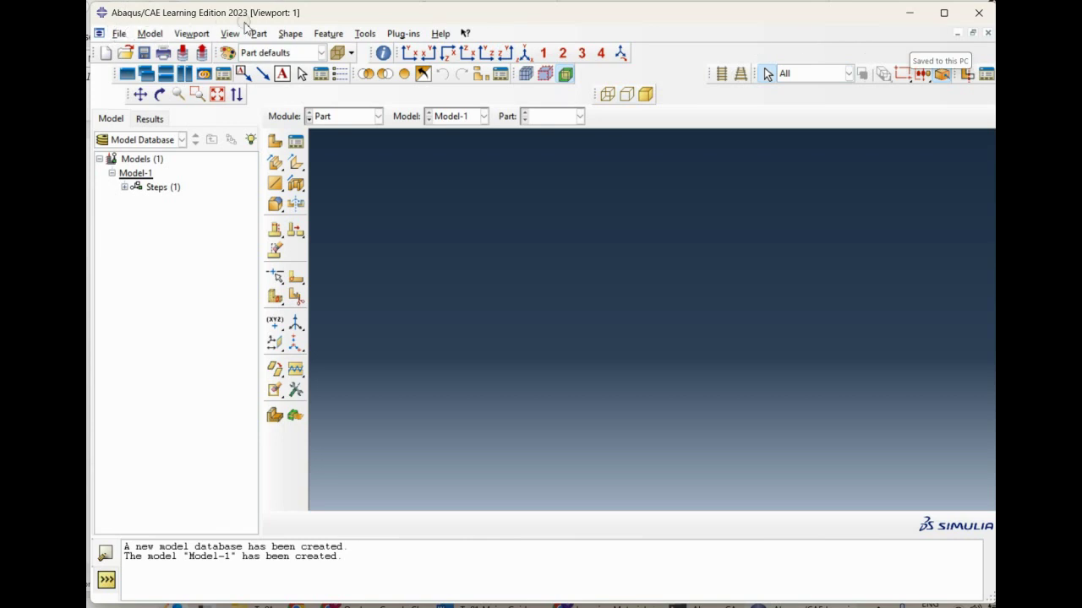
Examine the available model, viewport and view commands, along with the message area and the command line interface.
{"action": "left_click", "coordinate": [150, 33]}
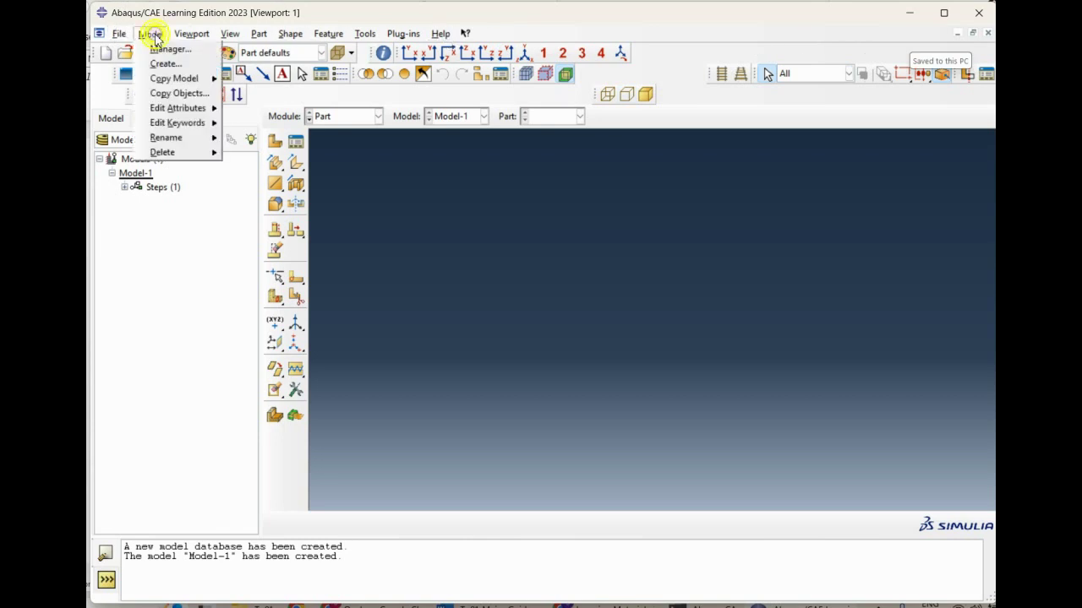
{"action": "left_click", "coordinate": [188, 33]}
{"action": "left_click", "coordinate": [188, 35]}
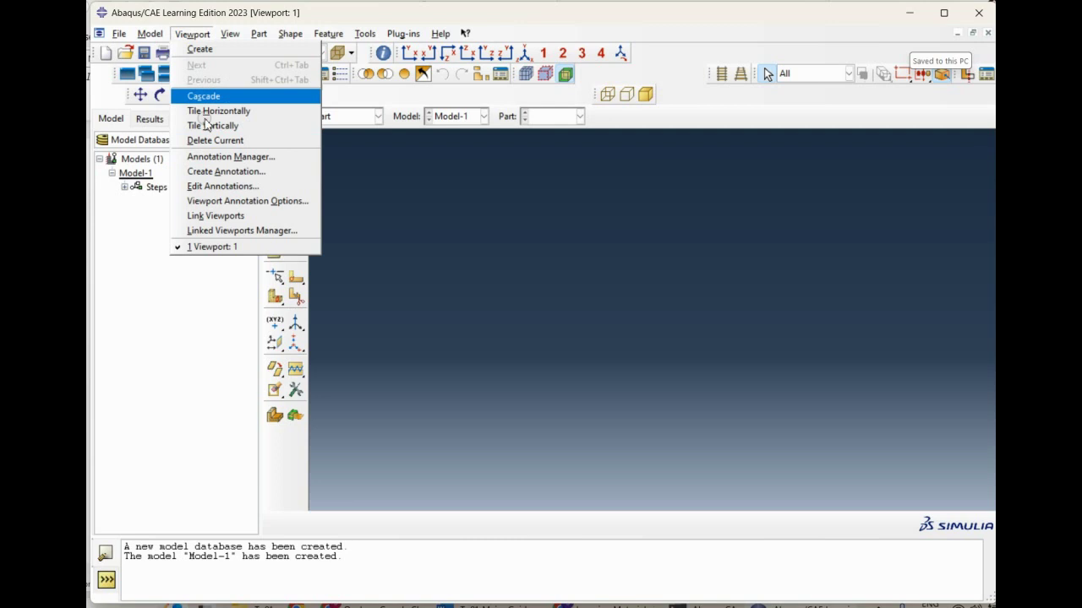
{"action": "mouse_move", "coordinate": [229, 34]}
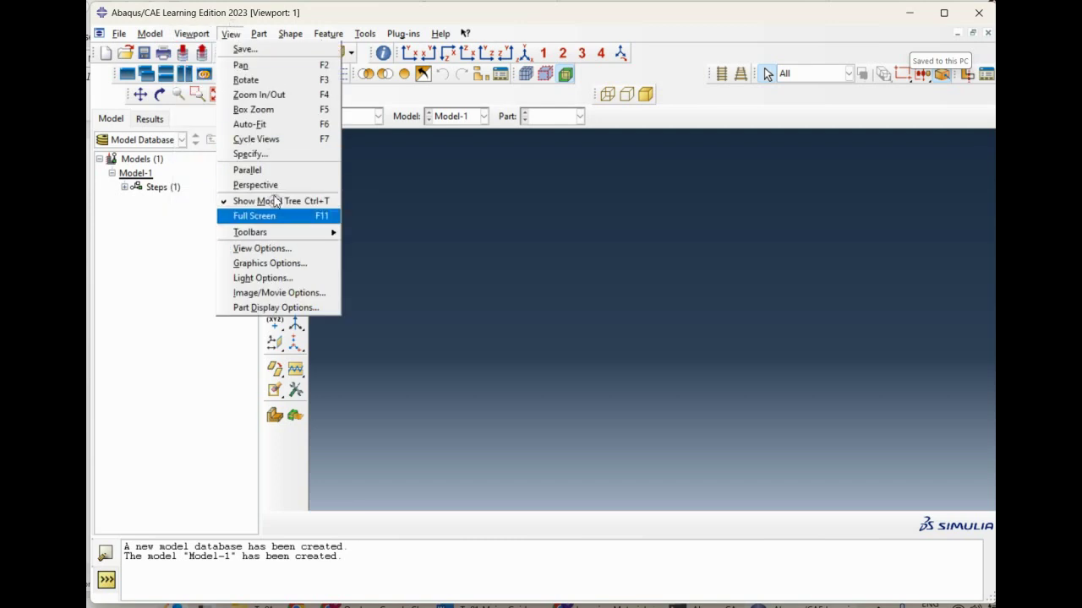
{"action": "mouse_move", "coordinate": [436, 34]}
{"action": "left_click", "coordinate": [605, 32]}
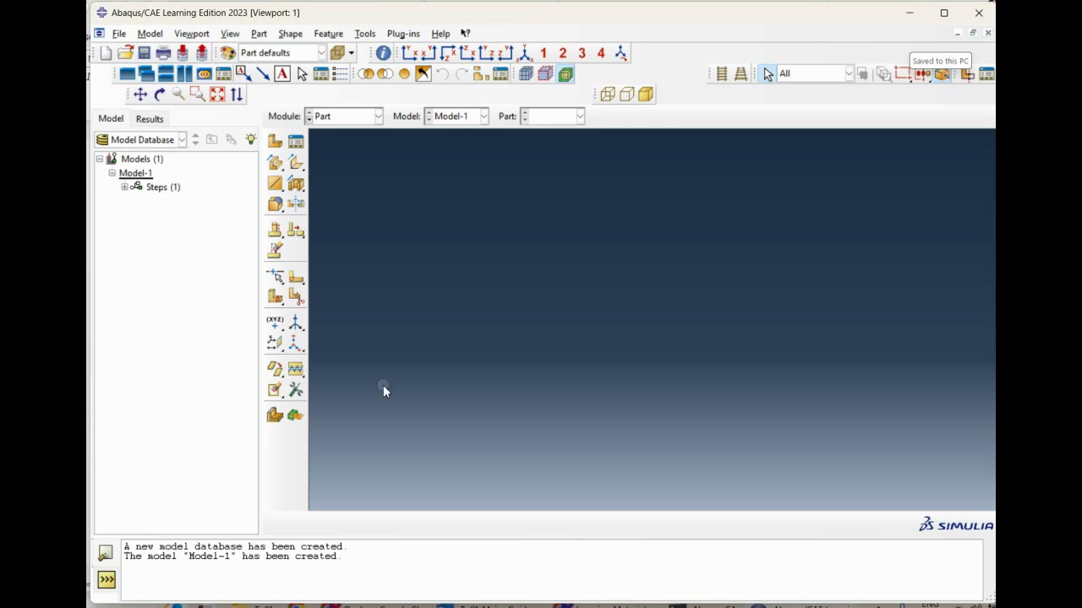
{"action": "left_click_drag", "start_coordinate": [386, 558], "coordinate": [116, 546]}
{"action": "left_click", "coordinate": [180, 556]}
{"action": "left_click", "coordinate": [107, 579]}
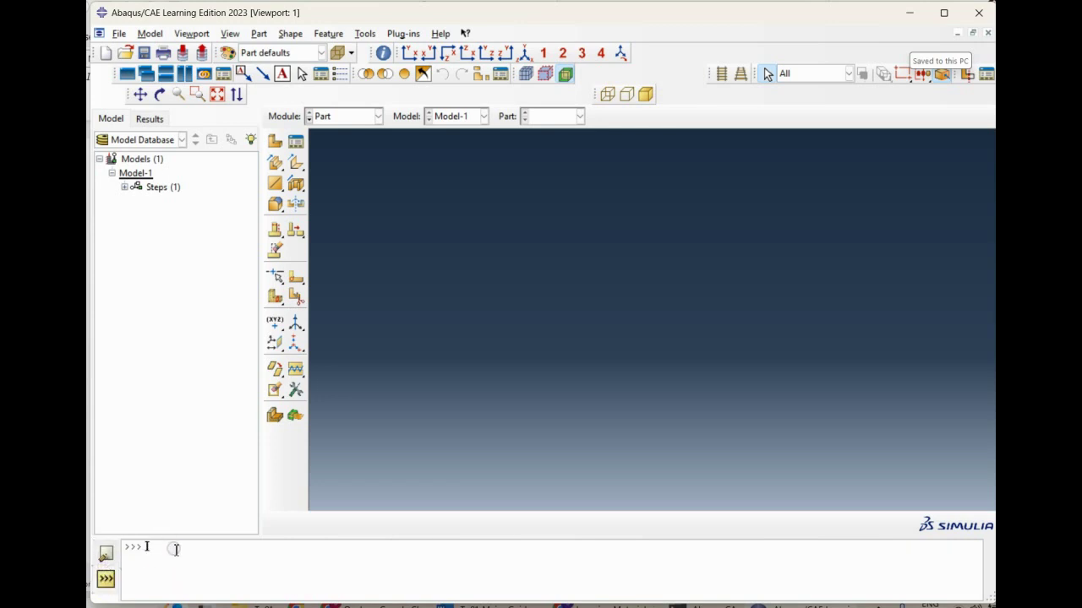
{"action": "left_click", "coordinate": [106, 553]}
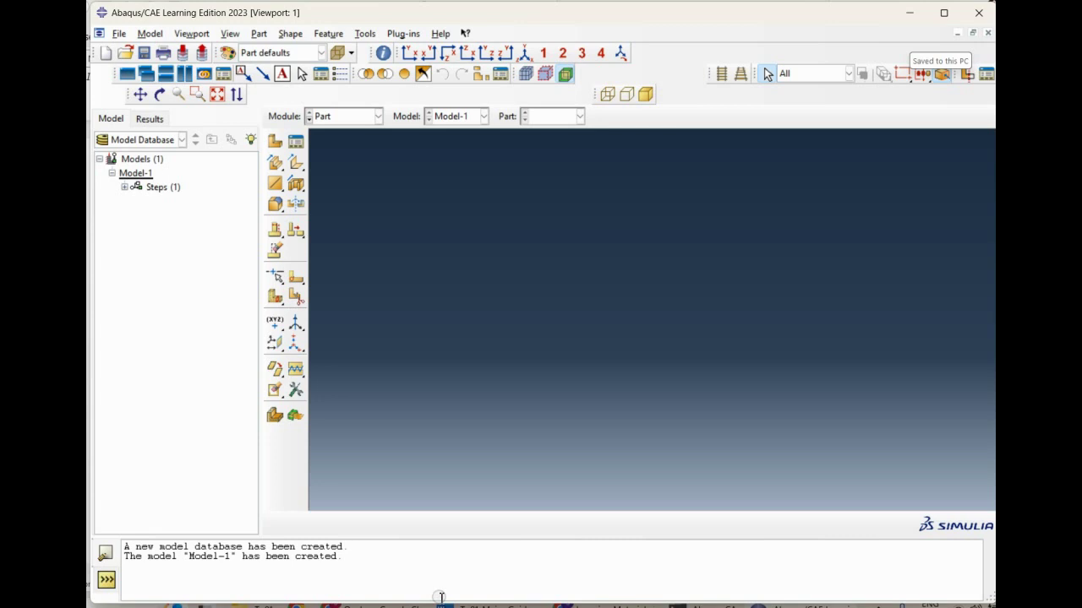
Switch to File Explorer and open CB_40_40_0.5_4.jpg from the Tu01 folder in Paint.
{"action": "left_click", "coordinate": [266, 606]}
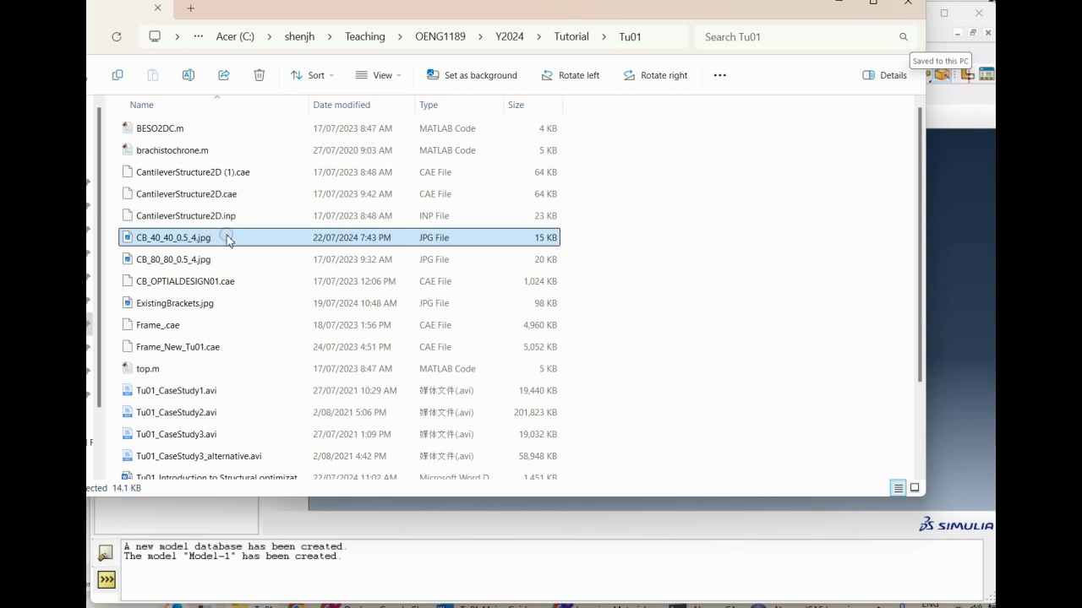
{"action": "right_click", "coordinate": [227, 240]}
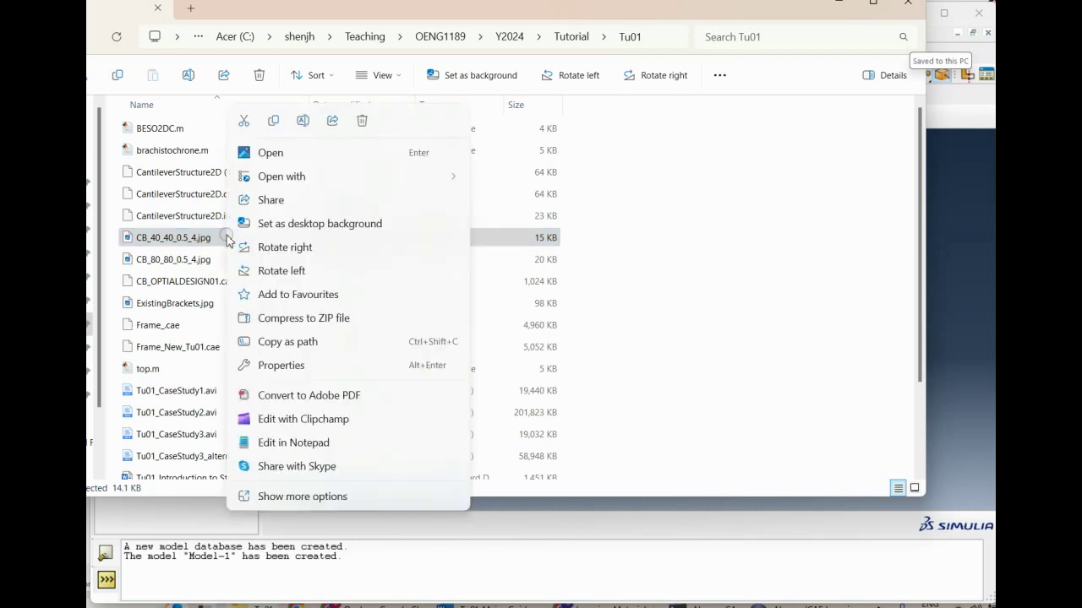
{"action": "mouse_move", "coordinate": [308, 176]}
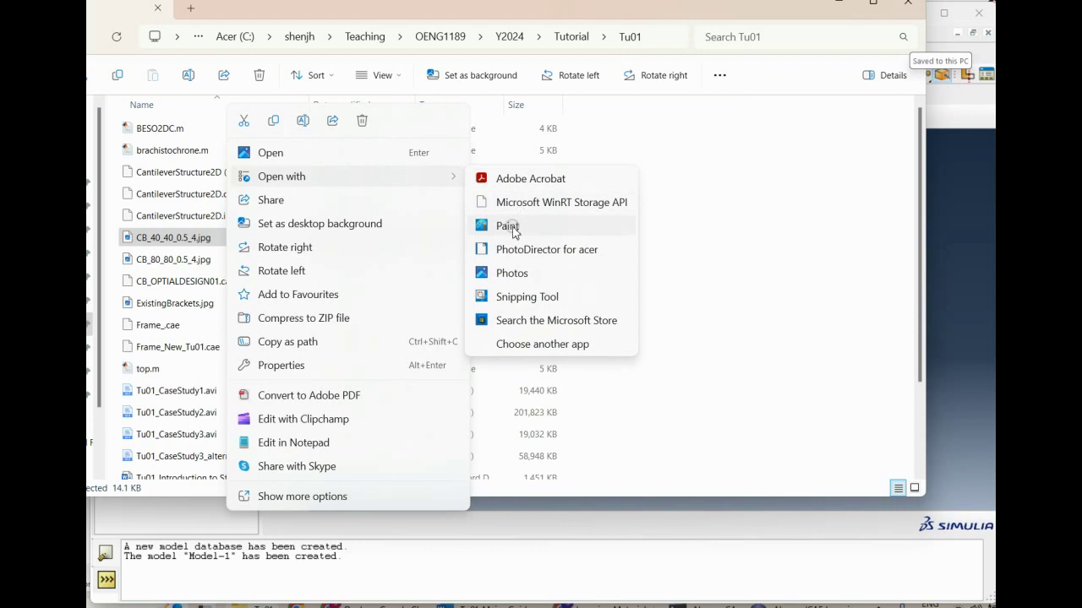
{"action": "left_click", "coordinate": [507, 226]}
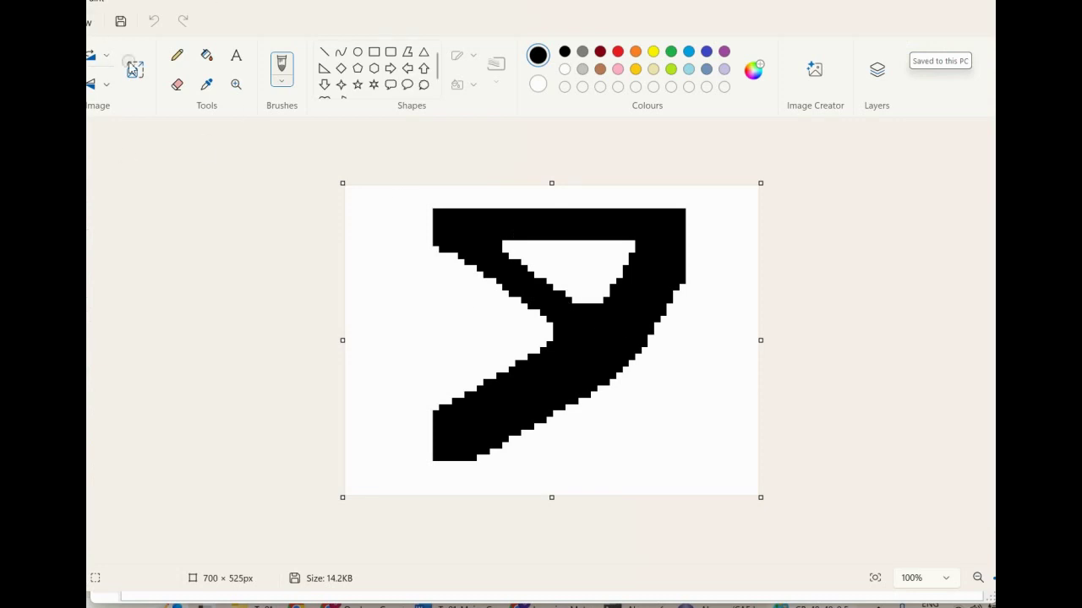
{"action": "double_click", "coordinate": [477, 8]}
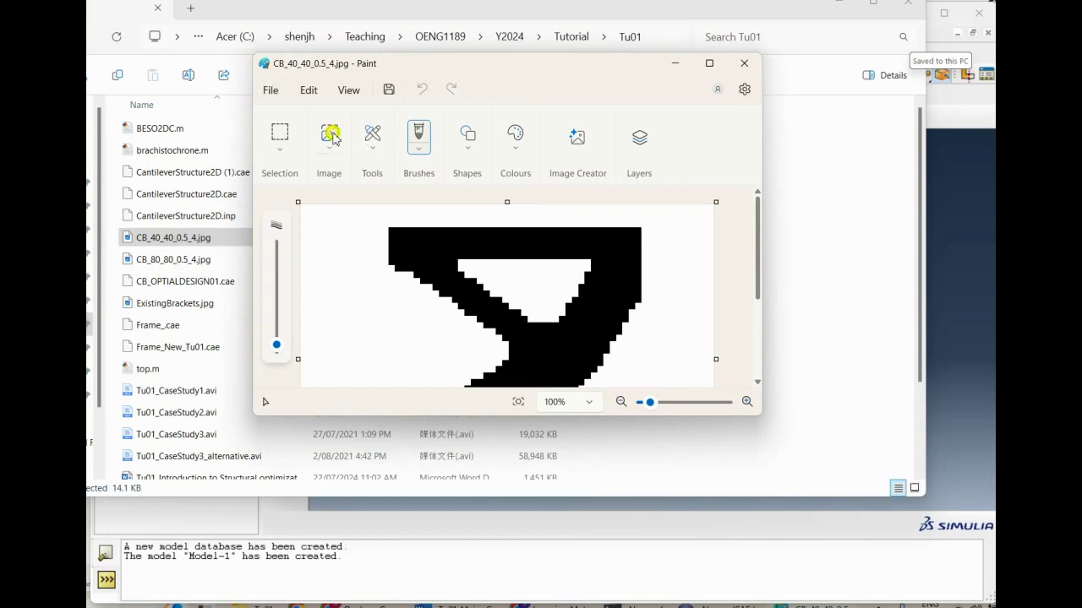
Resize the image to 50 percent horizontally and vertically, and save it under the same file name.
{"action": "left_click", "coordinate": [330, 137]}
{"action": "left_click", "coordinate": [366, 186]}
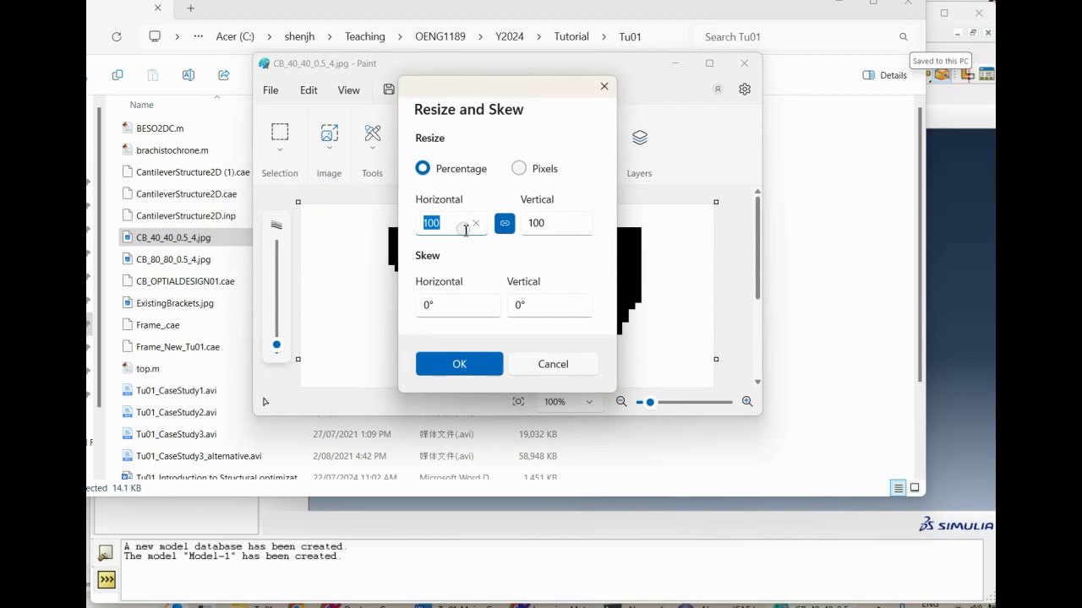
{"action": "type", "text": "50"}
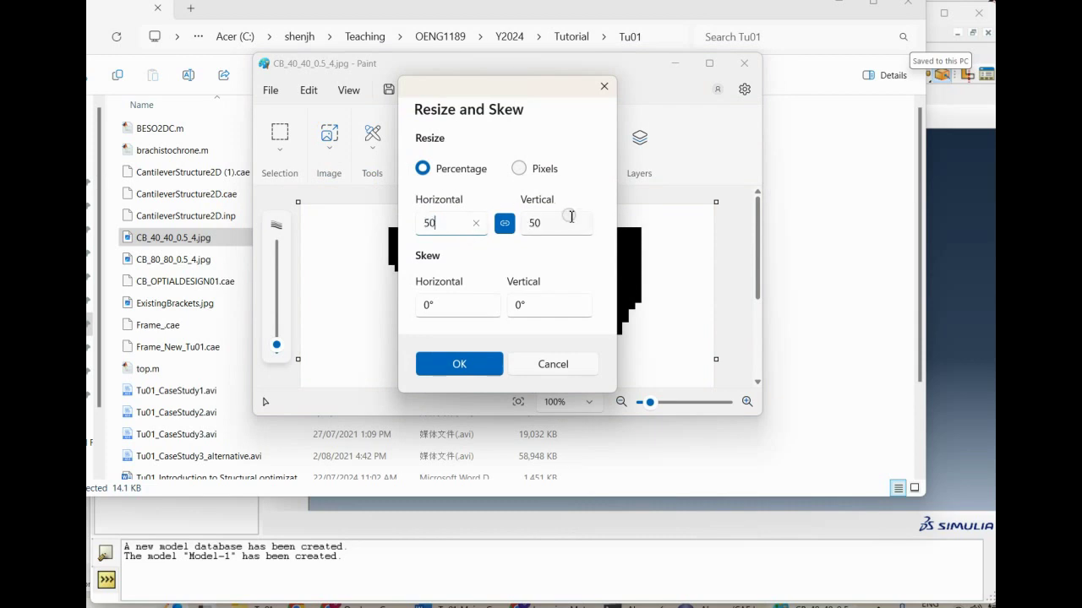
{"action": "left_click", "coordinate": [459, 363]}
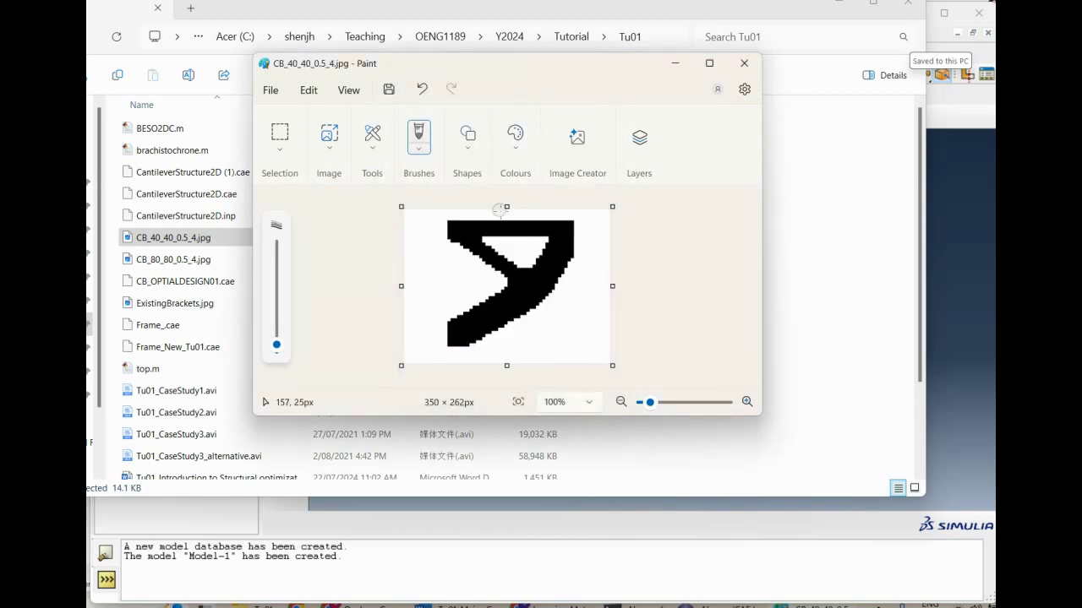
{"action": "left_click", "coordinate": [390, 90]}
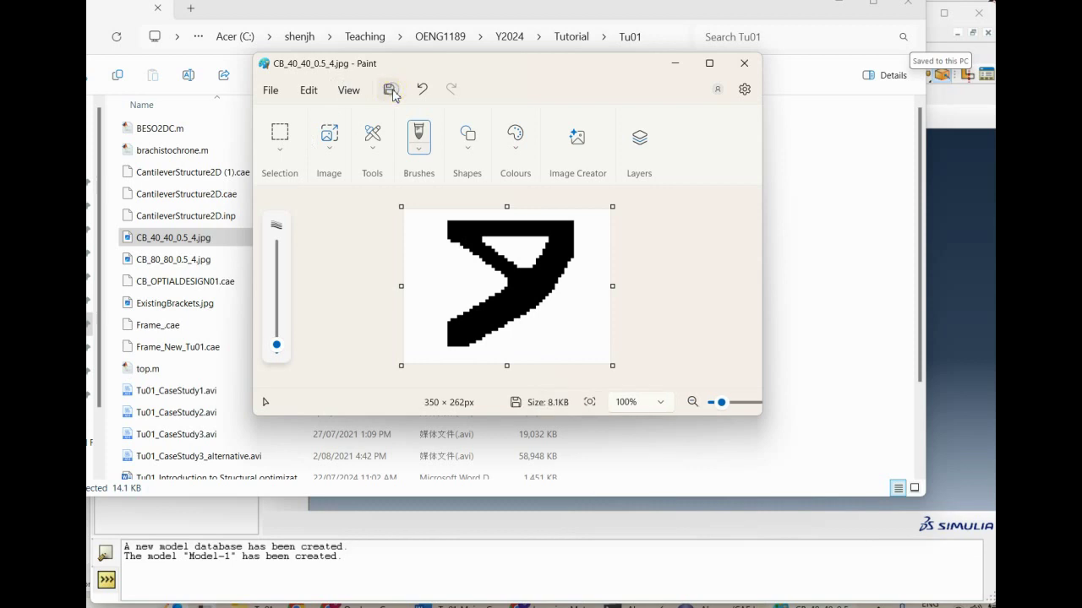
{"action": "left_click", "coordinate": [754, 64]}
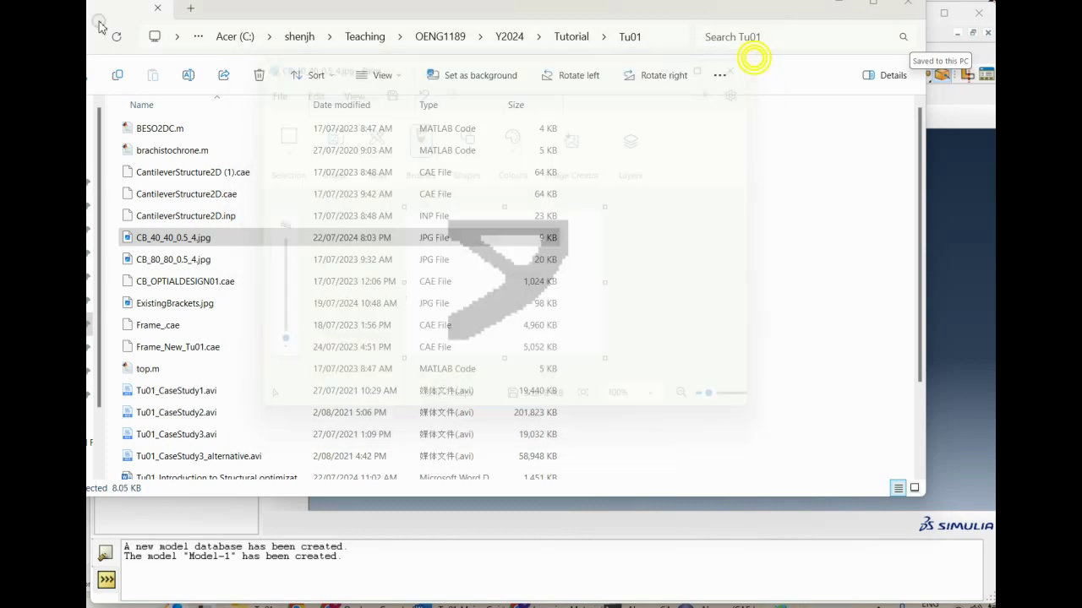
Switch back to Abaqus/CAE and create a 3D deformable solid extrusion part named CB_OptimalDesign01 with approximate size 1.
{"action": "left_click", "coordinate": [528, 525]}
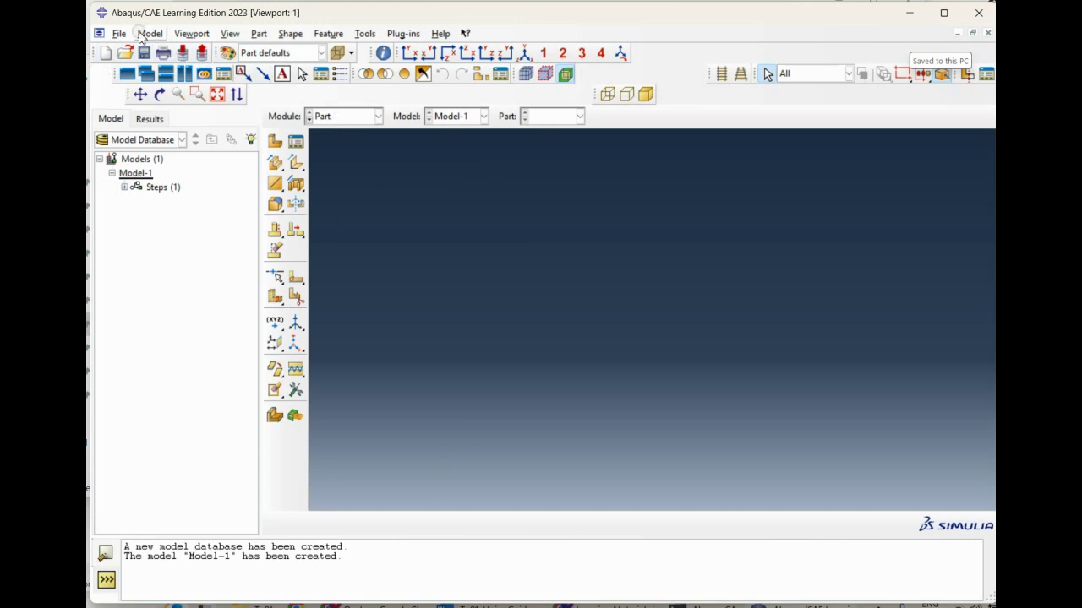
{"action": "left_click", "coordinate": [347, 118]}
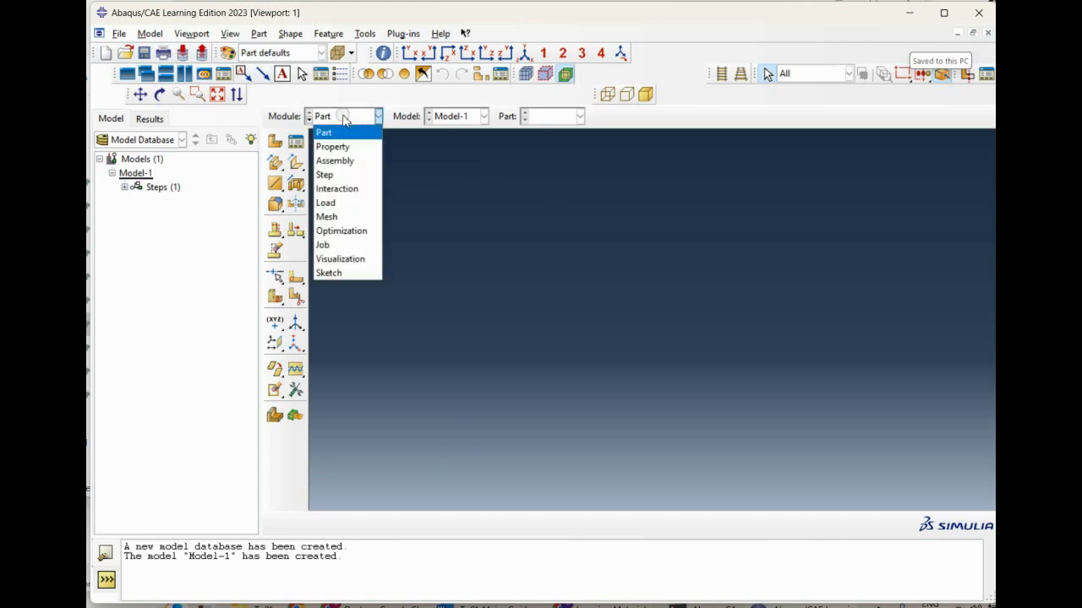
{"action": "left_click", "coordinate": [348, 132]}
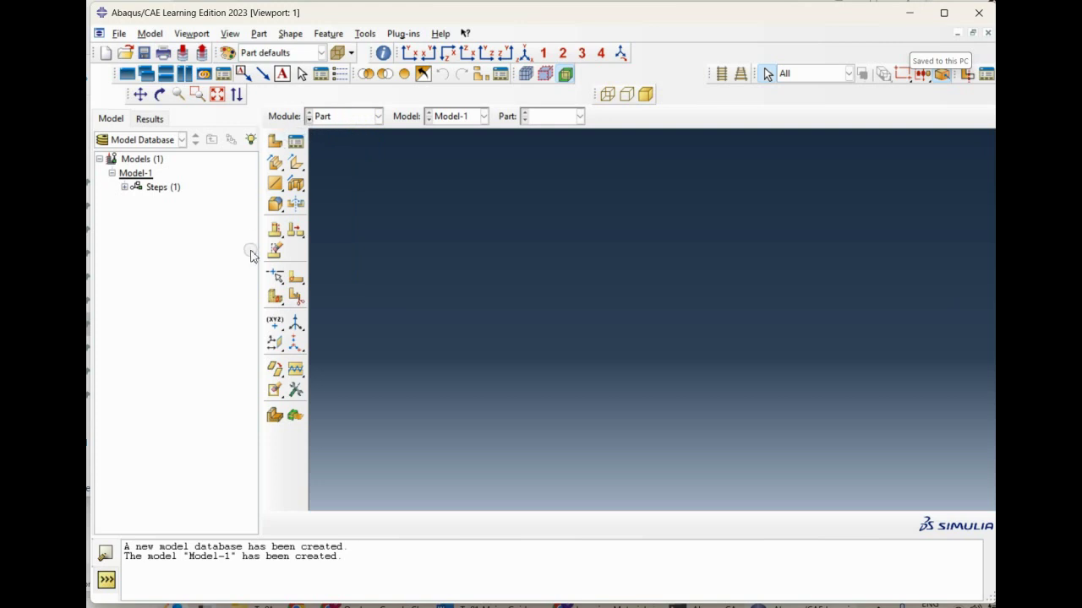
{"action": "left_click", "coordinate": [276, 143]}
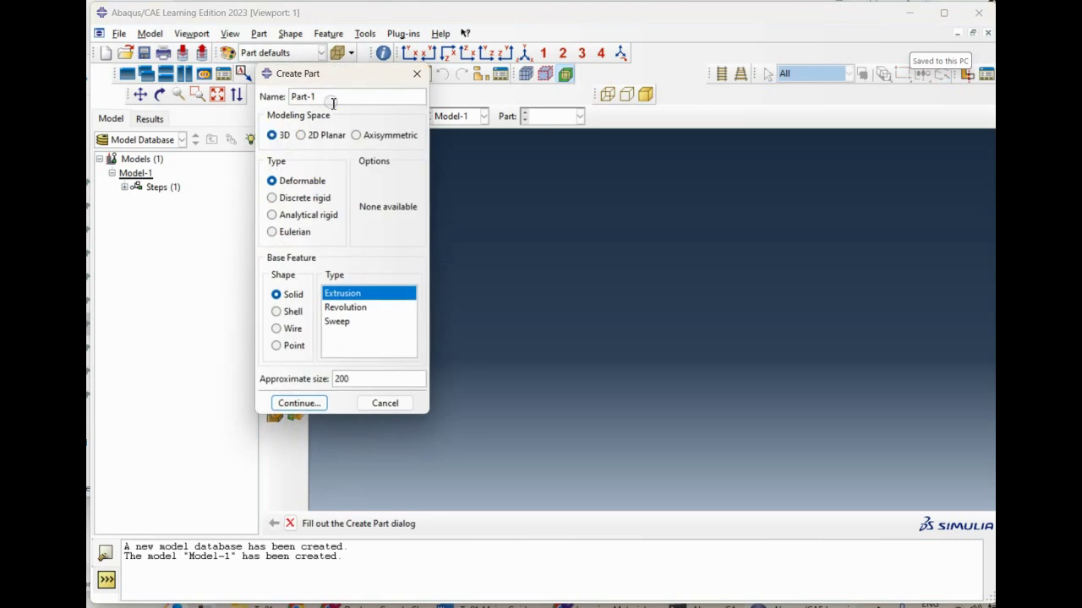
{"action": "type", "text": "CB_OptimalDesign01"}
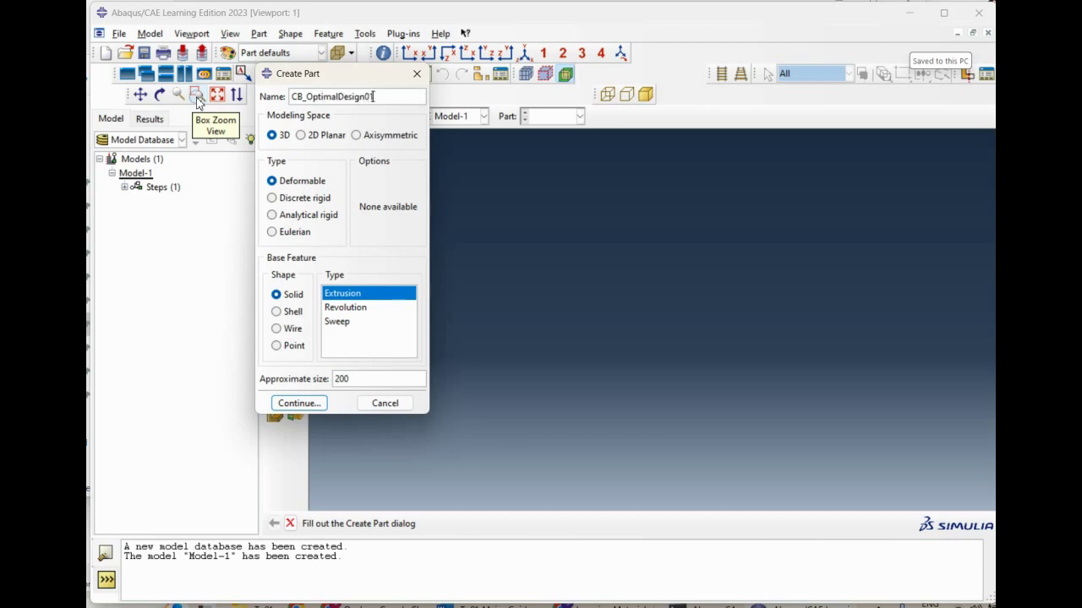
{"action": "left_click", "coordinate": [277, 135]}
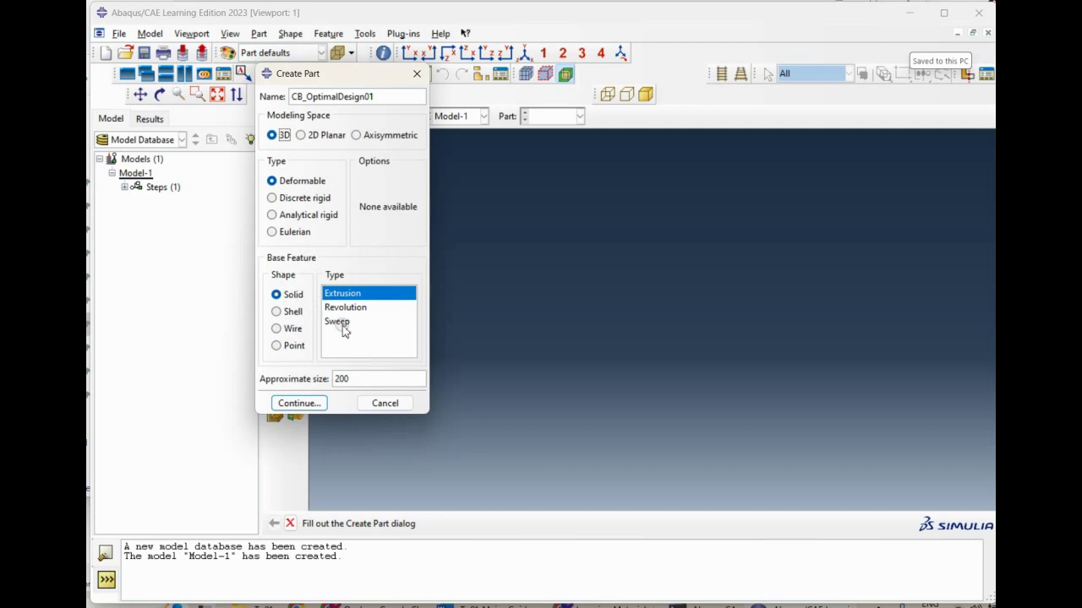
{"action": "double_click", "coordinate": [366, 385]}
{"action": "left_click", "coordinate": [296, 404]}
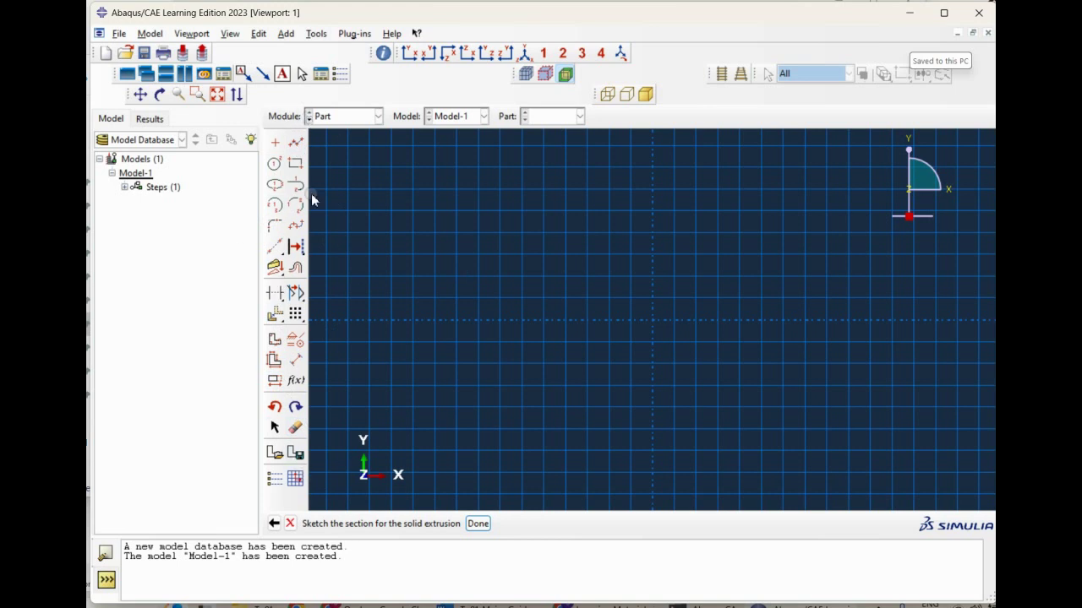
{"action": "left_click", "coordinate": [346, 116]}
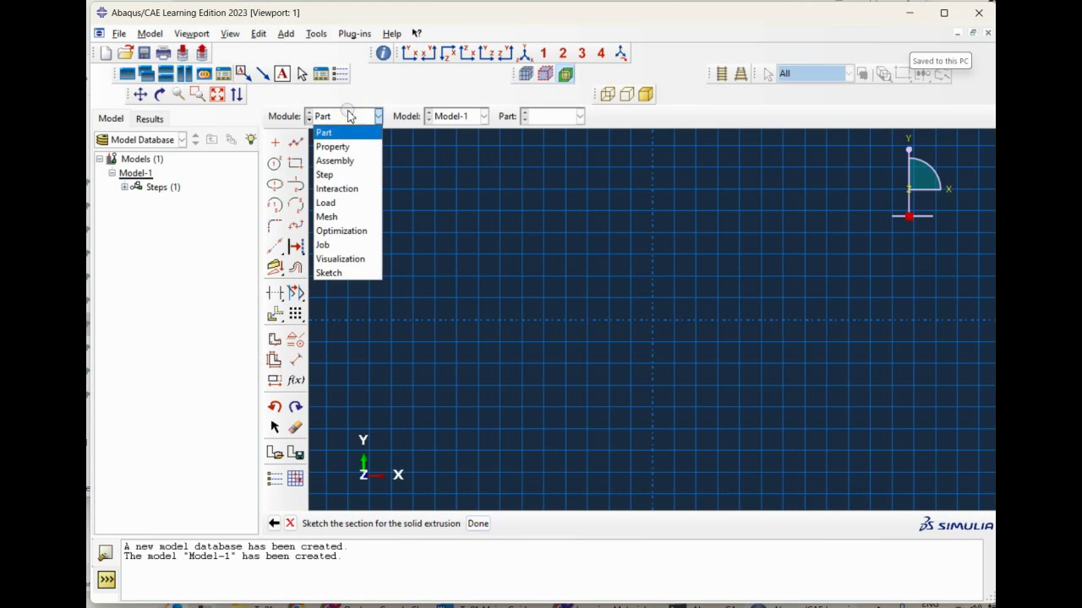
{"action": "left_click", "coordinate": [505, 287]}
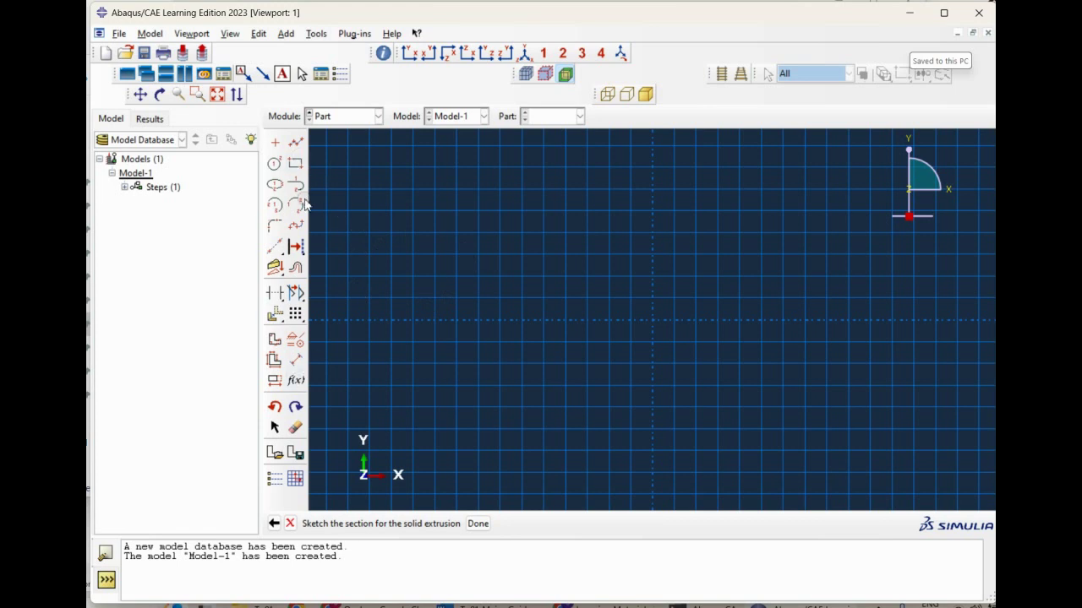
Review the sketcher options and turn on Show image for the section sketch.
{"action": "left_click", "coordinate": [277, 481]}
{"action": "mouse_move", "coordinate": [160, 126]}
{"action": "left_mouse_down"}
{"action": "mouse_move", "coordinate": [267, 121]}
{"action": "mouse_move", "coordinate": [359, 142]}
{"action": "left_mouse_up"}
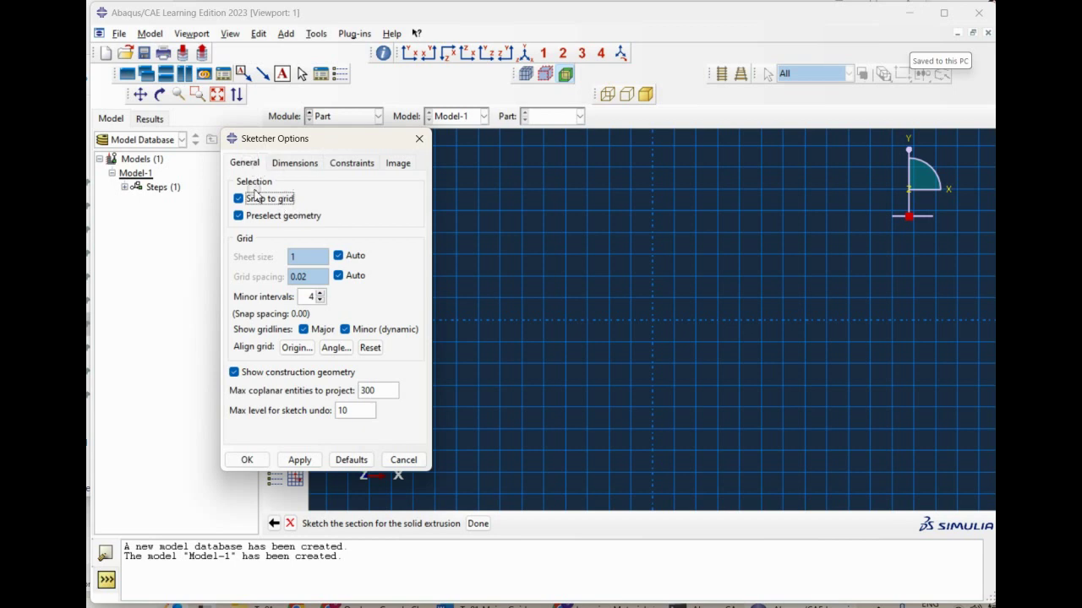
{"action": "left_click", "coordinate": [404, 162]}
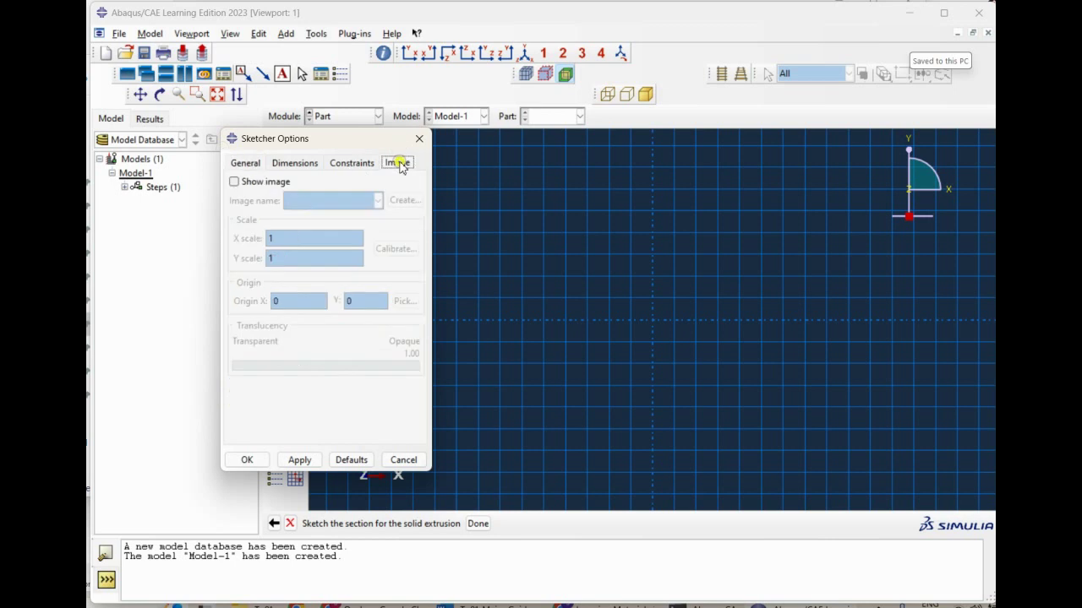
{"action": "left_click", "coordinate": [250, 163]}
{"action": "left_click", "coordinate": [292, 166]}
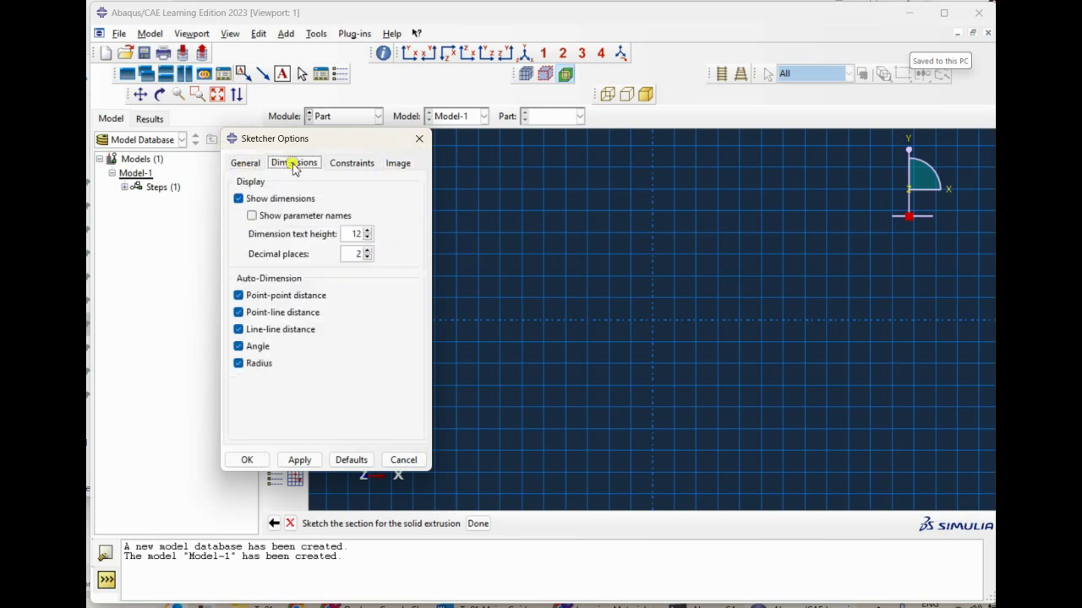
{"action": "left_click", "coordinate": [351, 163]}
{"action": "left_click", "coordinate": [399, 163]}
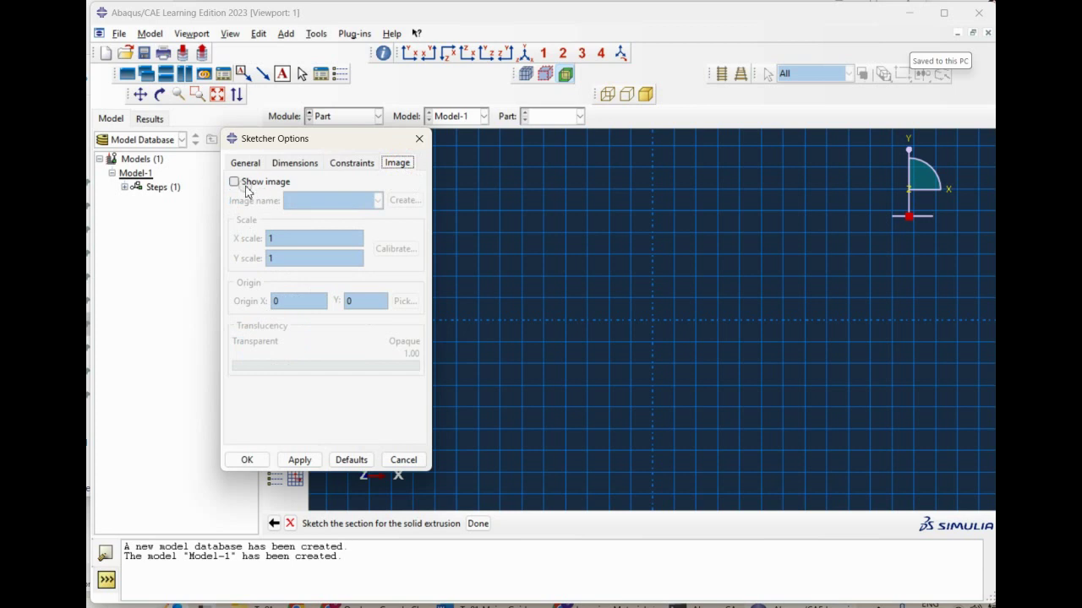
{"action": "left_click", "coordinate": [250, 182]}
{"action": "left_click", "coordinate": [336, 202]}
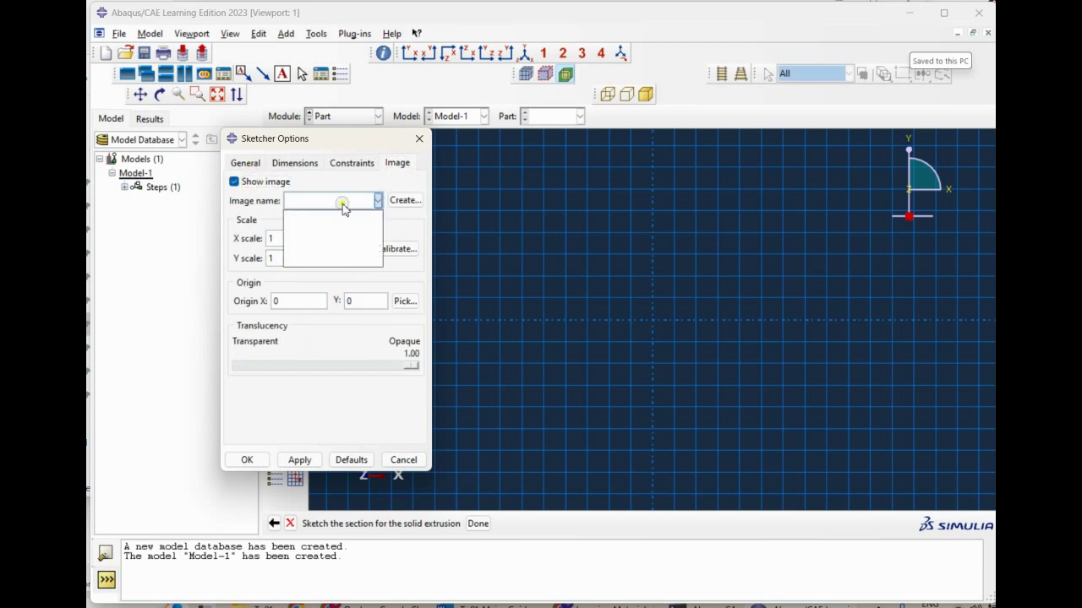
{"action": "left_click", "coordinate": [353, 177]}
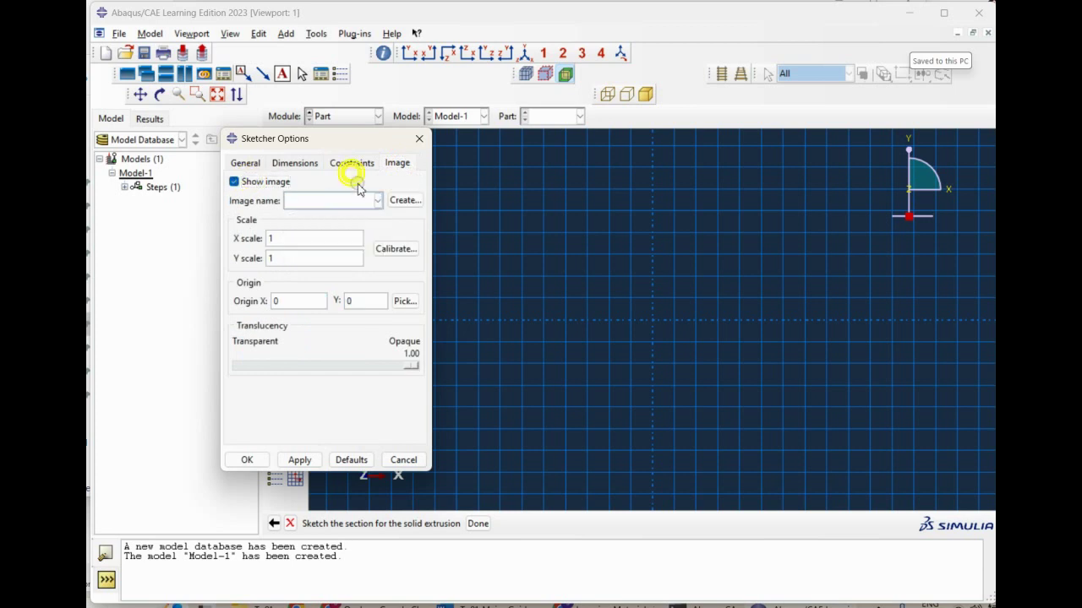
Start creating a sketch background image and browse for its file to the Teaching > OENG1189 > Y2024 folder.
{"action": "left_click", "coordinate": [413, 201]}
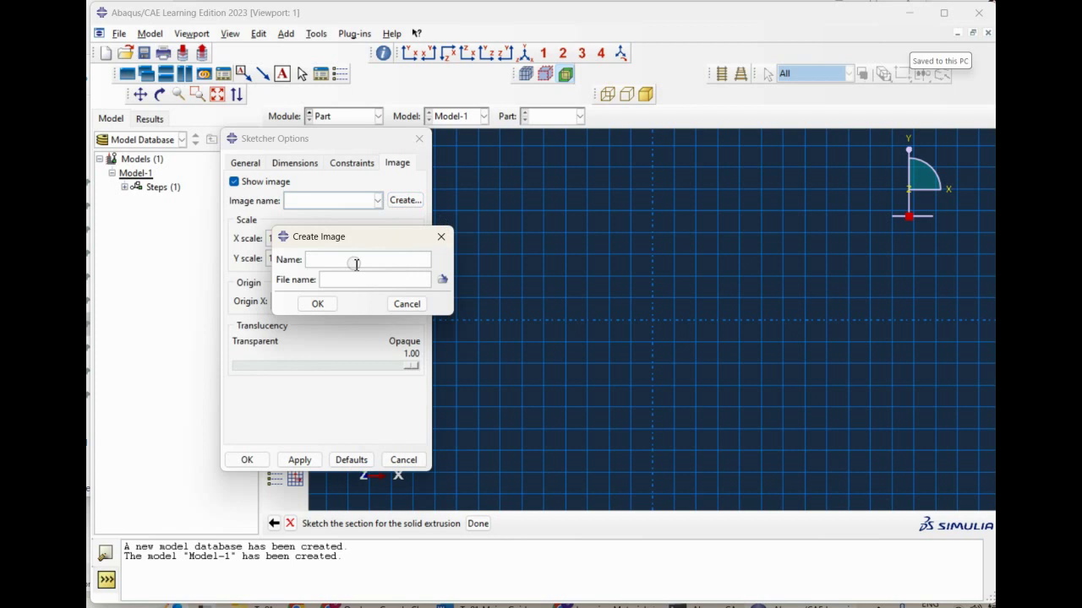
{"action": "left_click", "coordinate": [329, 258]}
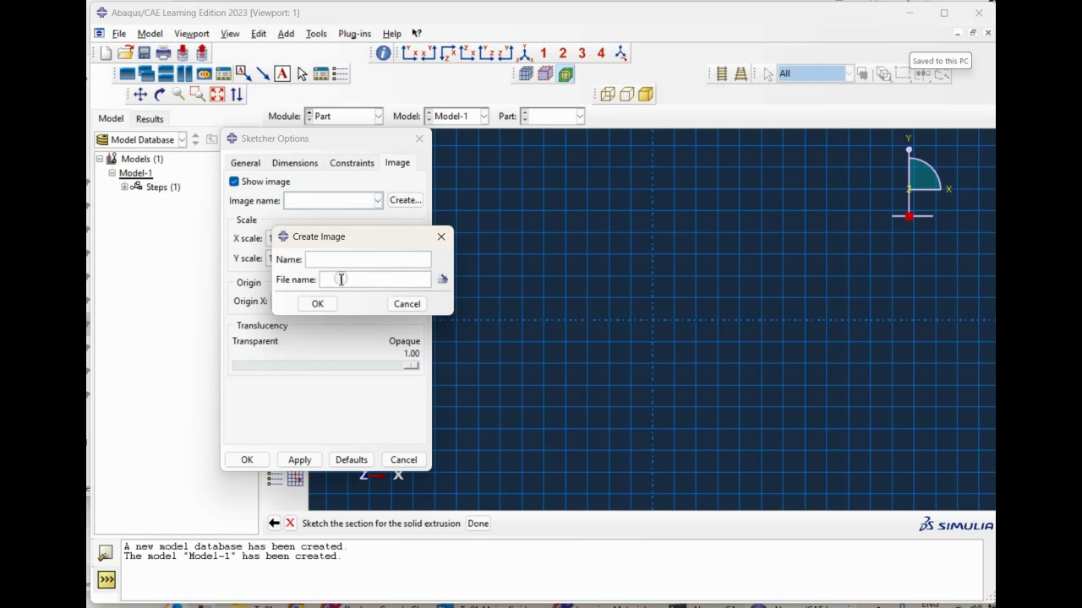
{"action": "left_click", "coordinate": [440, 283]}
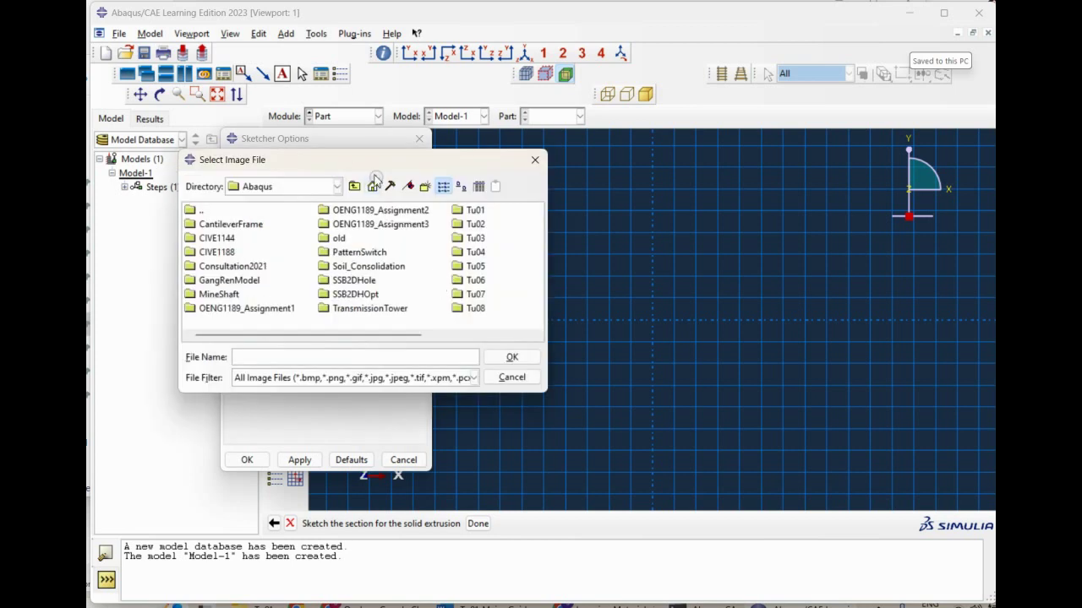
{"action": "left_click", "coordinate": [272, 188]}
{"action": "left_click", "coordinate": [262, 218]}
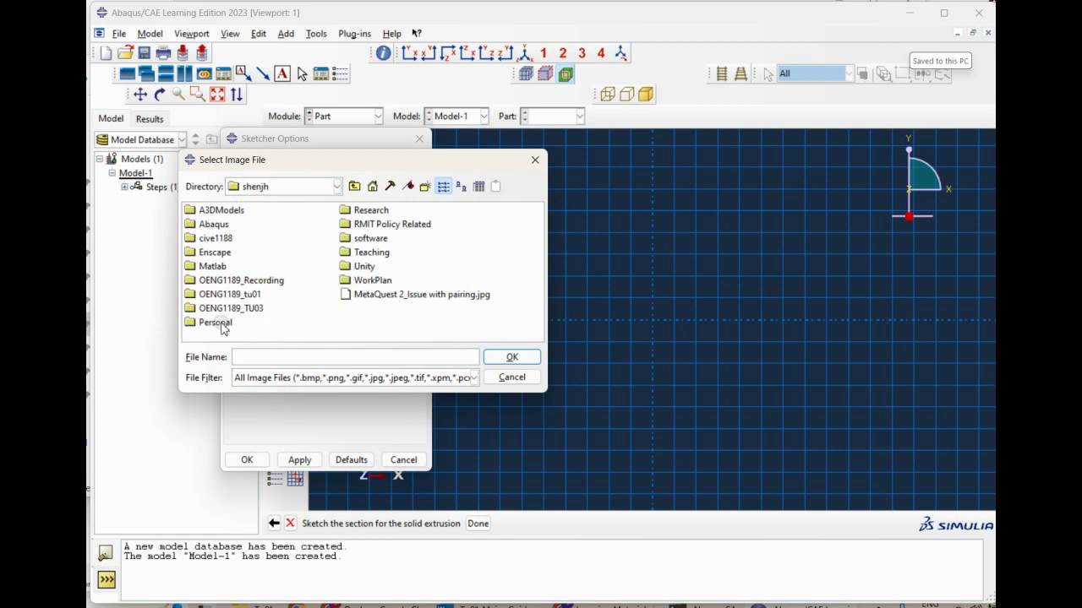
{"action": "left_click", "coordinate": [386, 260]}
{"action": "double_click", "coordinate": [386, 260]}
{"action": "double_click", "coordinate": [232, 306]}
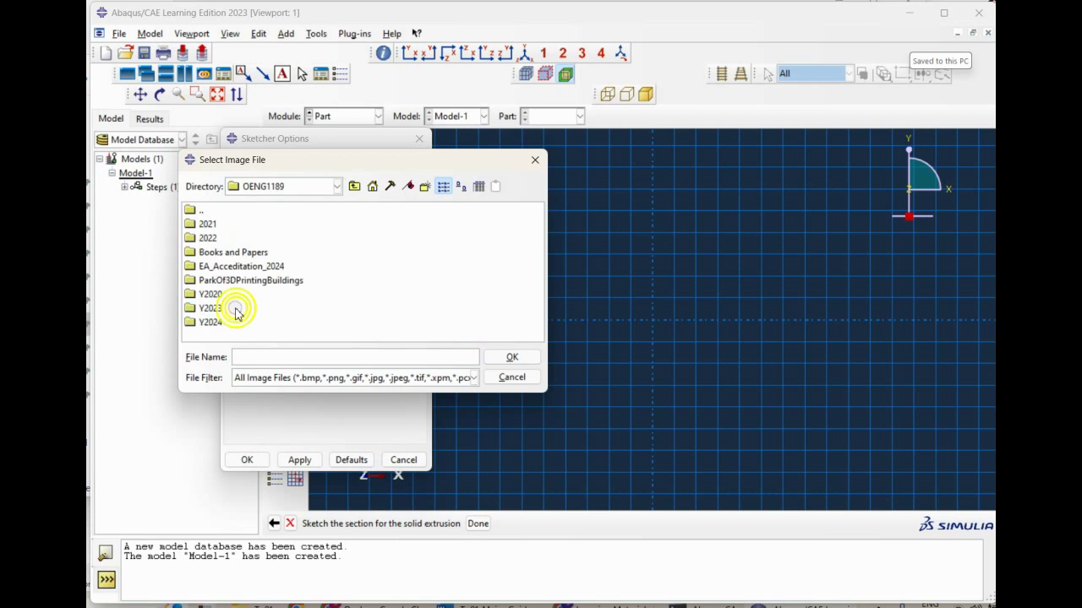
{"action": "double_click", "coordinate": [212, 322]}
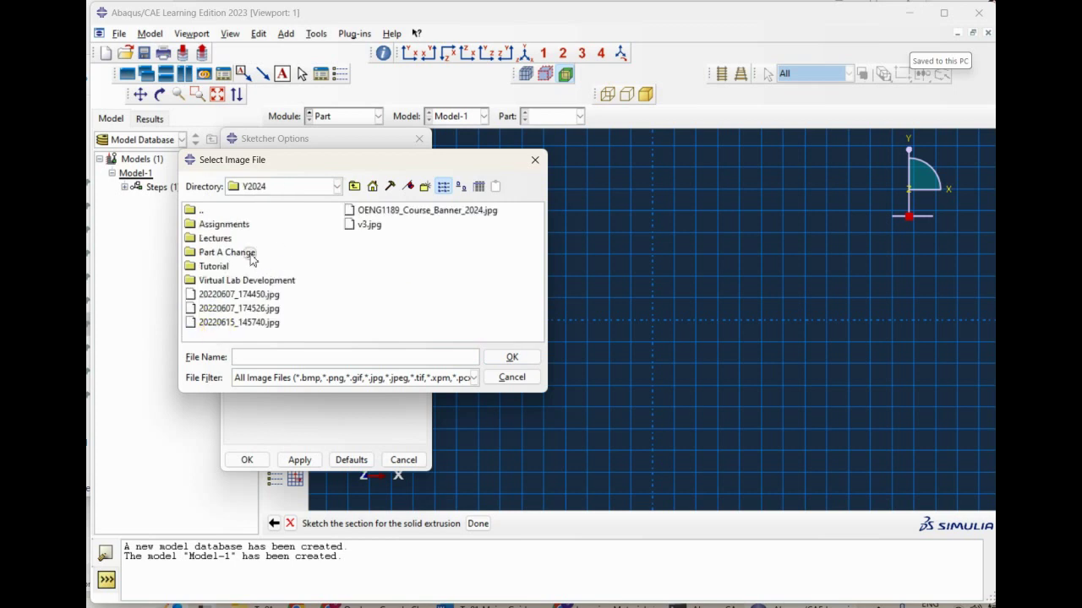
Choose CB_40_40_0.5_4.jpg from the Tutorial > Tu01 folder as the image file.
{"action": "double_click", "coordinate": [213, 267]}
{"action": "double_click", "coordinate": [211, 226]}
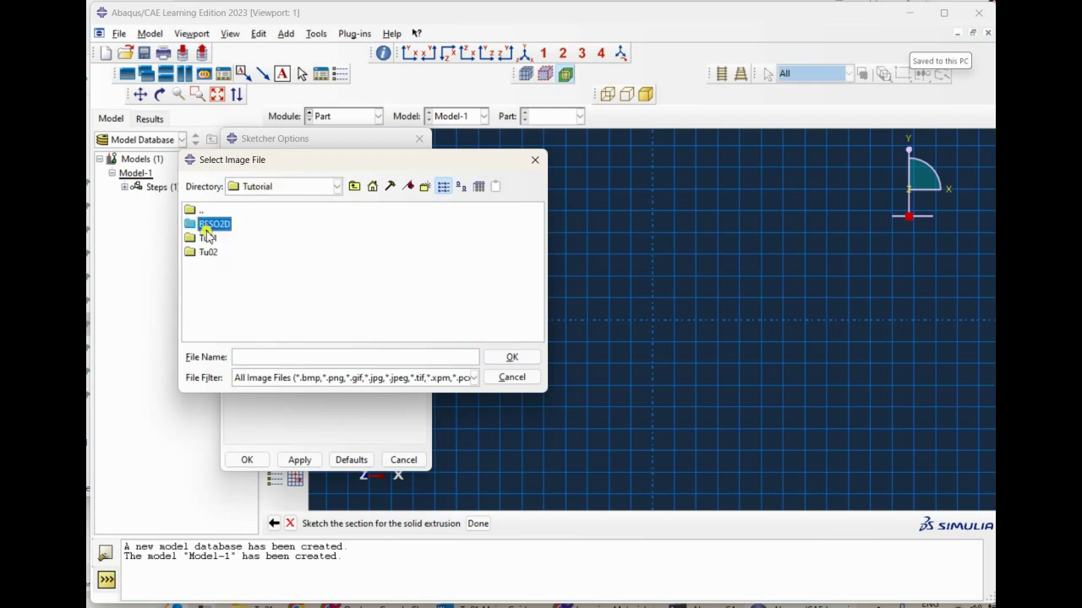
{"action": "left_click", "coordinate": [354, 186]}
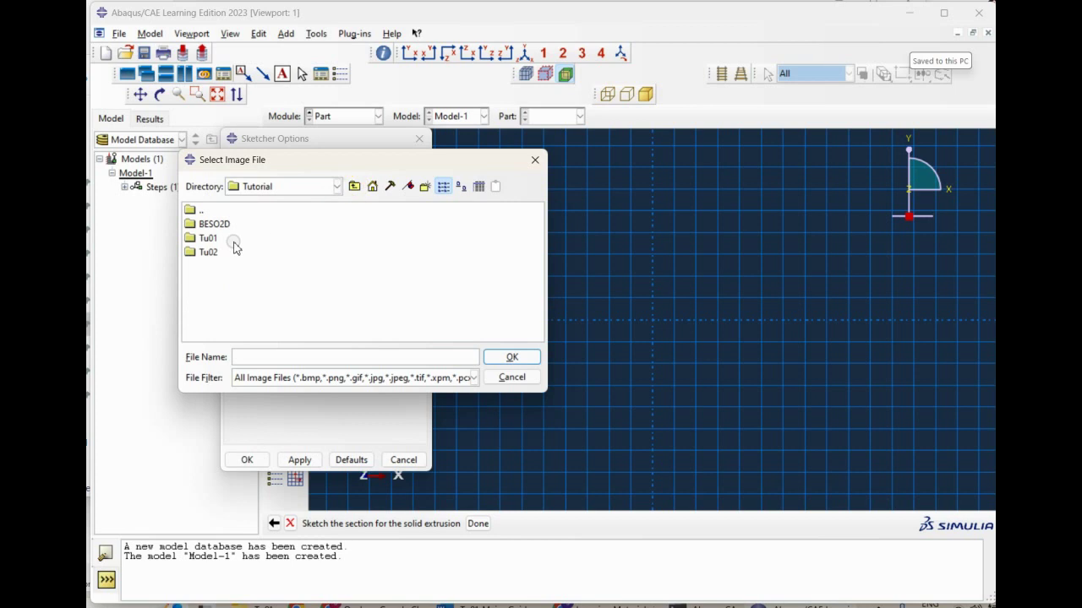
{"action": "left_click", "coordinate": [218, 240]}
{"action": "double_click", "coordinate": [218, 240]}
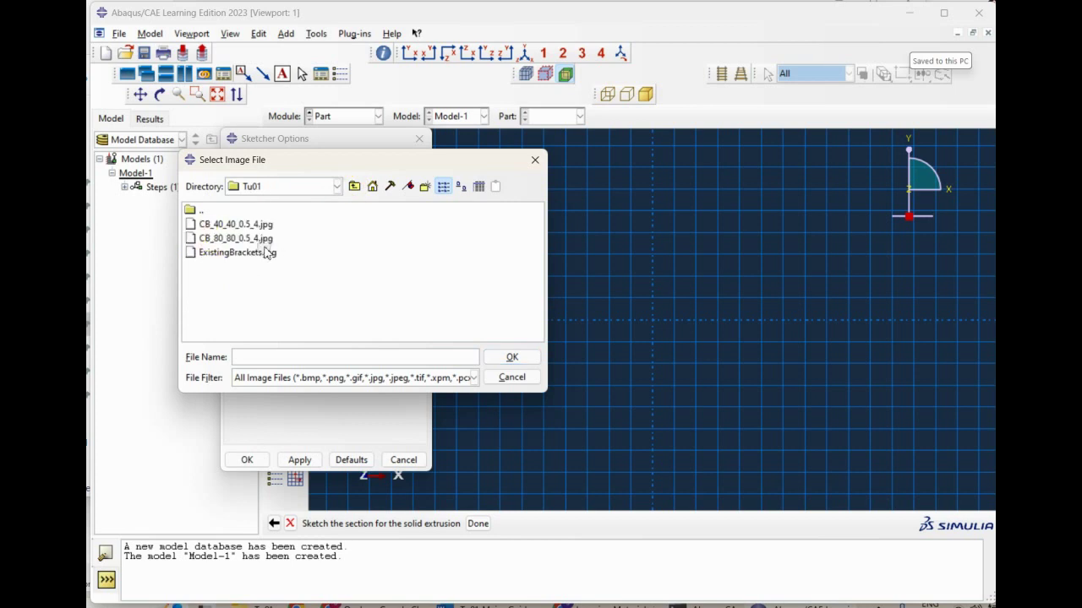
{"action": "left_click", "coordinate": [245, 225]}
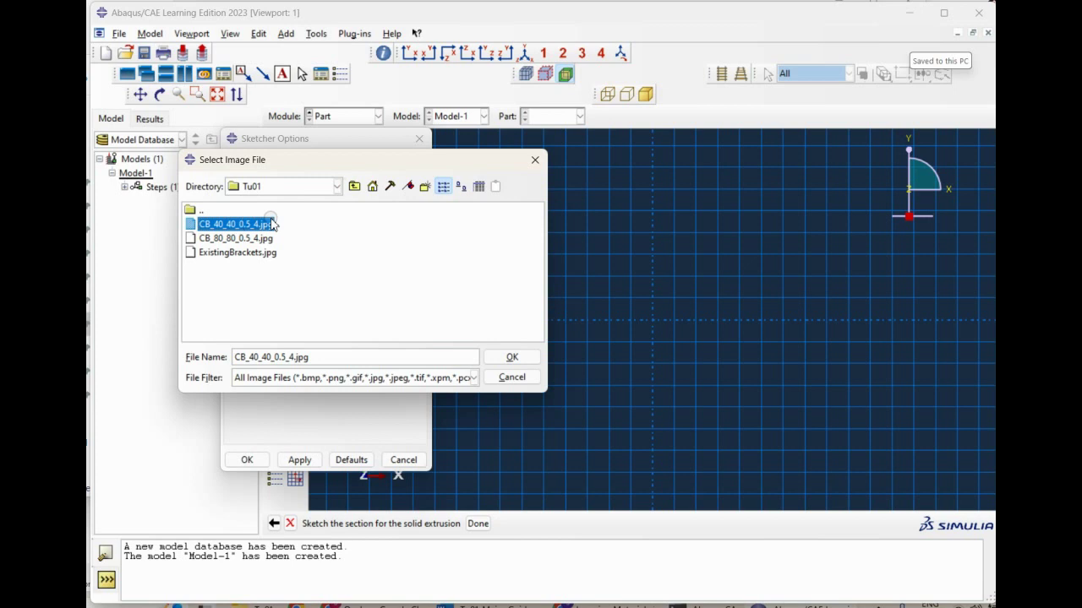
{"action": "left_click", "coordinate": [506, 355]}
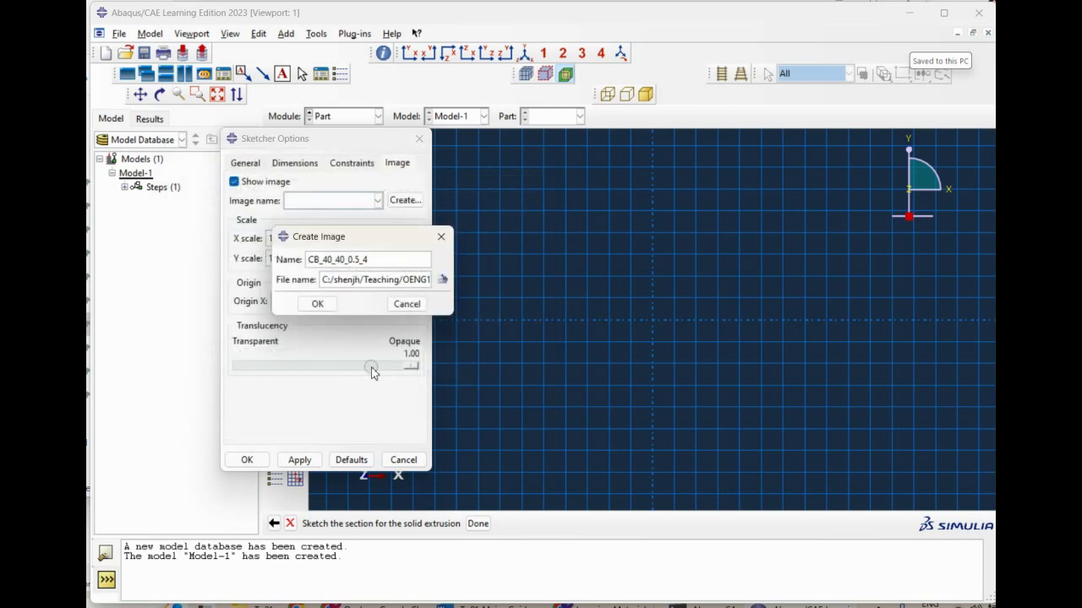
Create the image under the valid name CB_40_40_0d5_4 and apply it as the sketch background.
{"action": "left_click", "coordinate": [319, 305]}
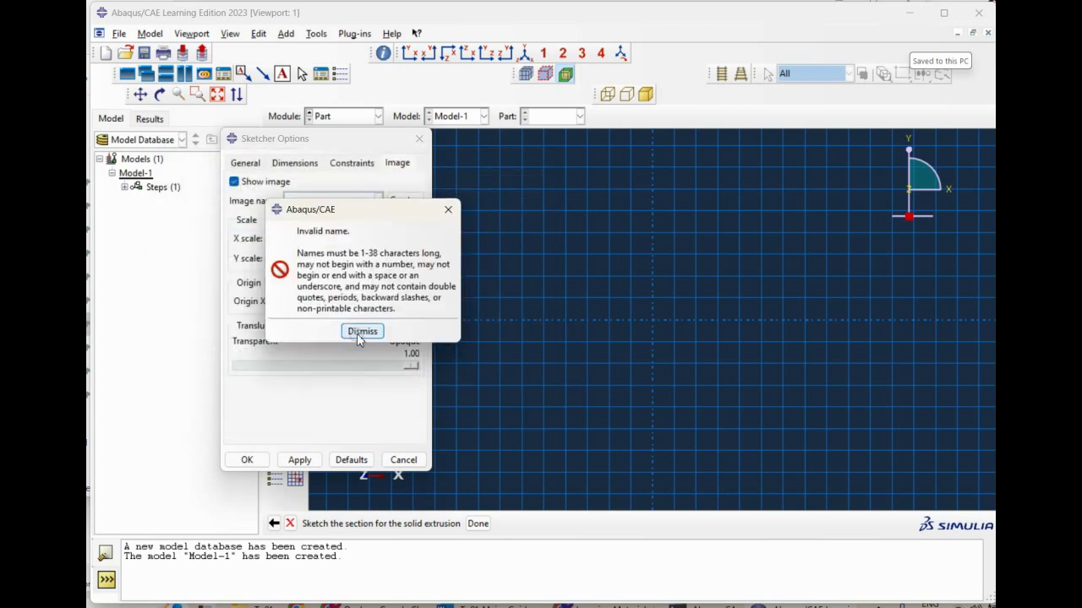
{"action": "left_click", "coordinate": [362, 330]}
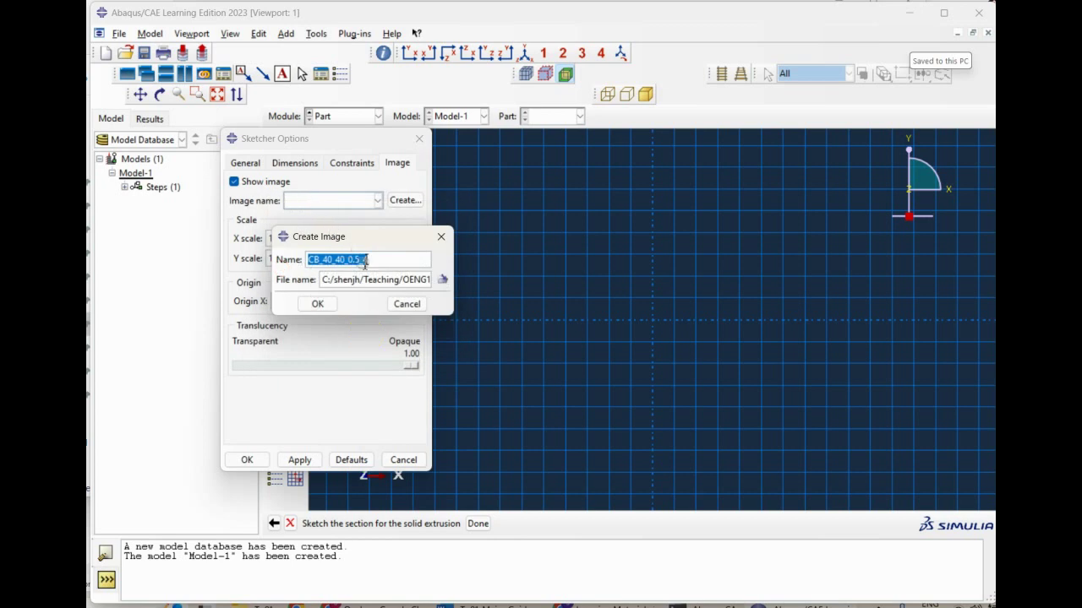
{"action": "left_click", "coordinate": [342, 262]}
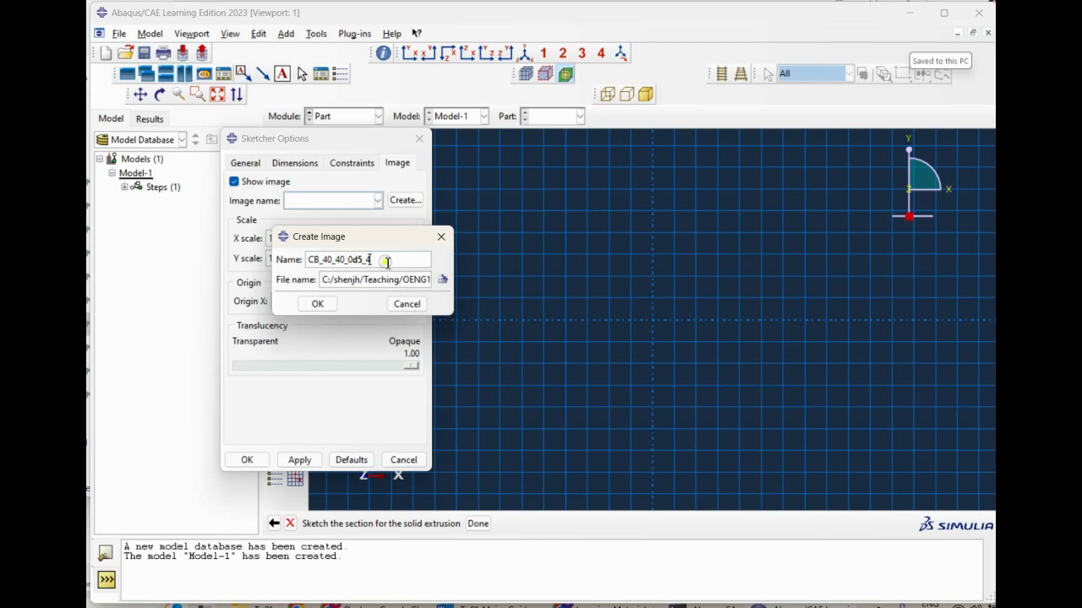
{"action": "left_click", "coordinate": [317, 306]}
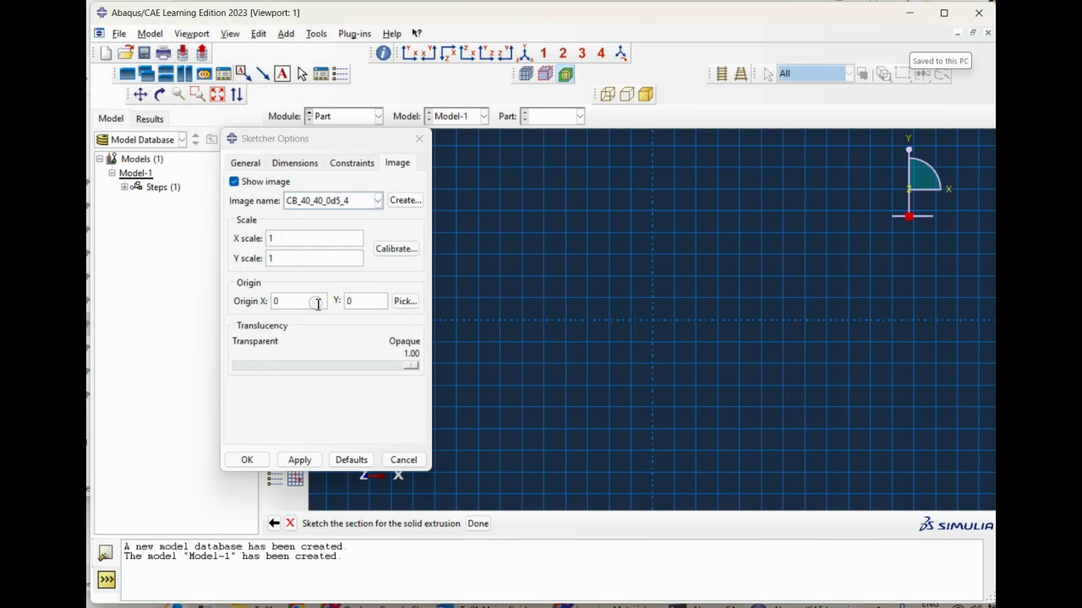
{"action": "left_click", "coordinate": [306, 463]}
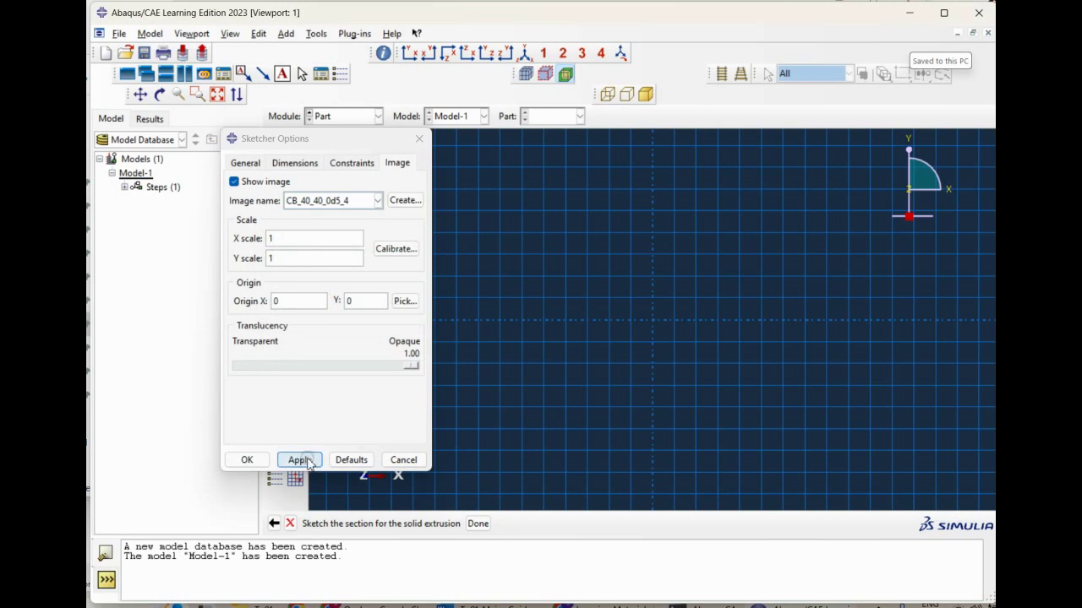
{"action": "left_click", "coordinate": [299, 460]}
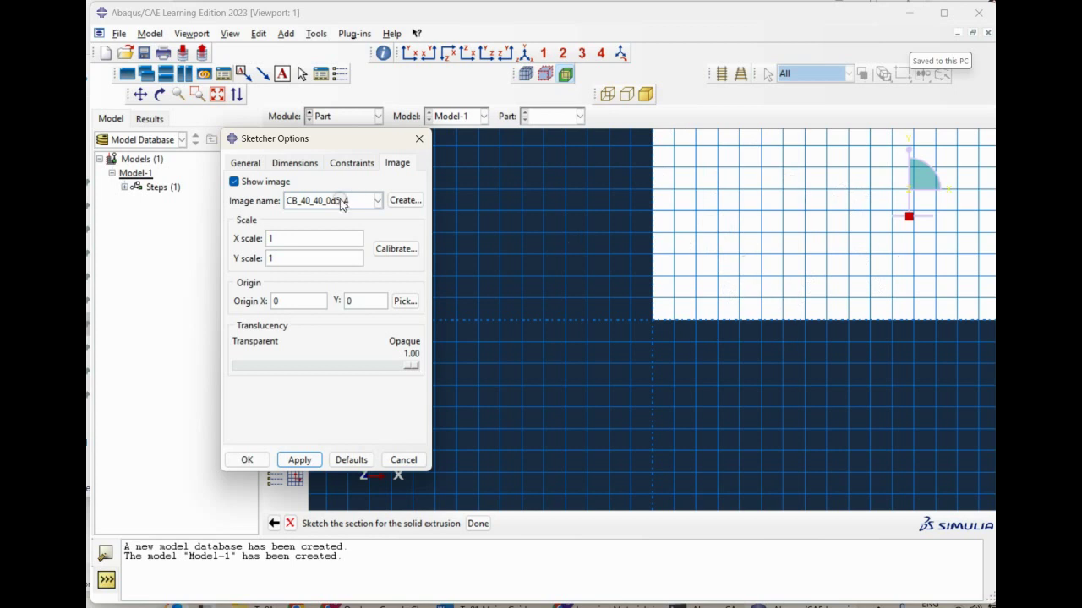
Examine the full extent of the bracket image in the sketch view.
{"action": "left_click", "coordinate": [217, 95]}
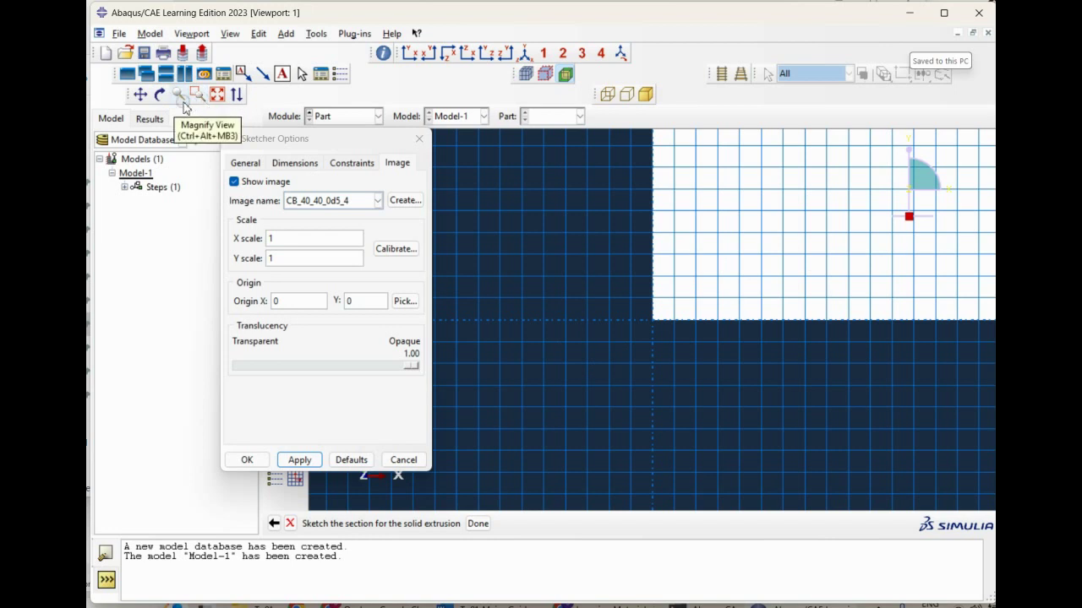
{"action": "left_click", "coordinate": [181, 98]}
{"action": "left_click", "coordinate": [181, 98]}
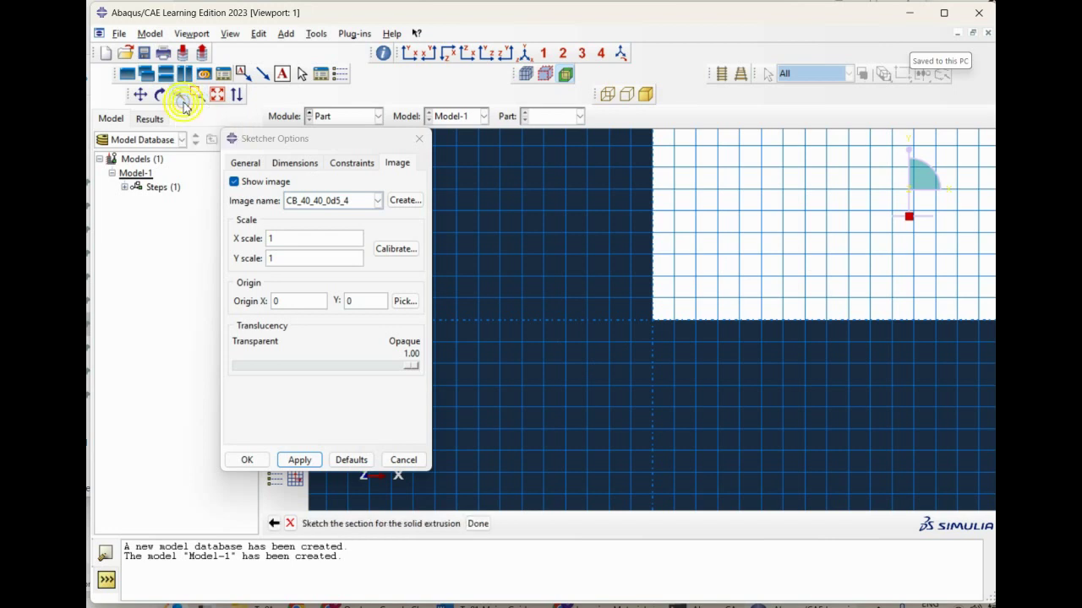
{"action": "left_click", "coordinate": [181, 98]}
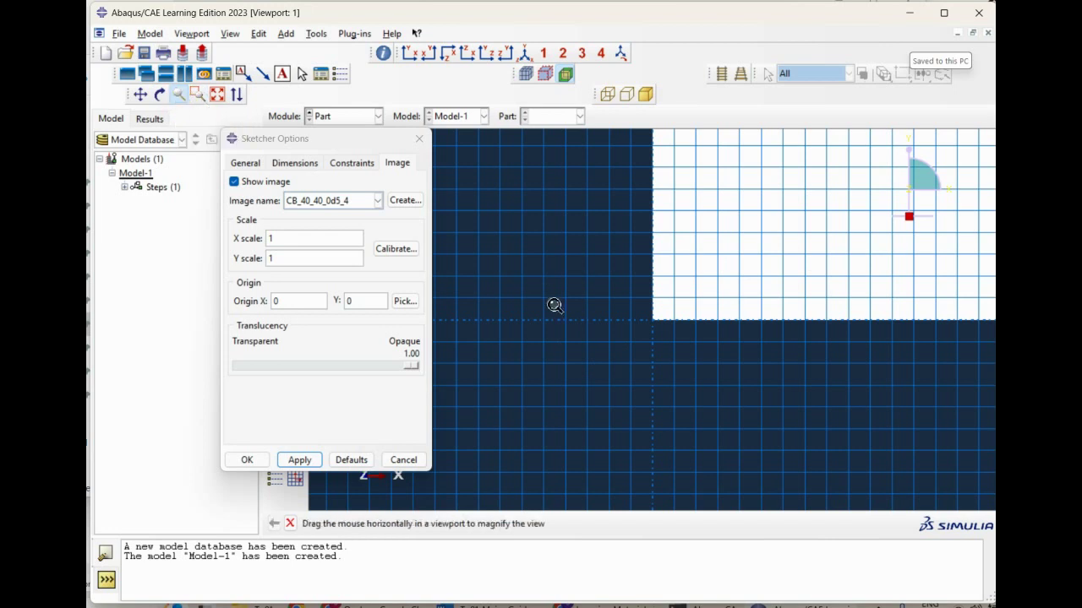
{"action": "mouse_move", "coordinate": [553, 306]}
{"action": "left_mouse_down"}
{"action": "mouse_move", "coordinate": [529, 352]}
{"action": "mouse_move", "coordinate": [532, 394]}
{"action": "mouse_move", "coordinate": [651, 335]}
{"action": "mouse_move", "coordinate": [605, 333]}
{"action": "mouse_move", "coordinate": [814, 312]}
{"action": "mouse_move", "coordinate": [848, 285]}
{"action": "mouse_move", "coordinate": [584, 309]}
{"action": "mouse_move", "coordinate": [594, 295]}
{"action": "mouse_move", "coordinate": [724, 315]}
{"action": "mouse_move", "coordinate": [514, 316]}
{"action": "mouse_move", "coordinate": [715, 308]}
{"action": "mouse_move", "coordinate": [734, 319]}
{"action": "mouse_move", "coordinate": [572, 329]}
{"action": "mouse_move", "coordinate": [809, 316]}
{"action": "mouse_move", "coordinate": [687, 320]}
{"action": "mouse_move", "coordinate": [665, 304]}
{"action": "mouse_move", "coordinate": [661, 333]}
{"action": "mouse_move", "coordinate": [668, 306]}
{"action": "mouse_move", "coordinate": [825, 308]}
{"action": "mouse_move", "coordinate": [669, 321]}
{"action": "mouse_move", "coordinate": [853, 310]}
{"action": "mouse_move", "coordinate": [691, 332]}
{"action": "mouse_move", "coordinate": [825, 295]}
{"action": "mouse_move", "coordinate": [772, 295]}
{"action": "left_mouse_up"}
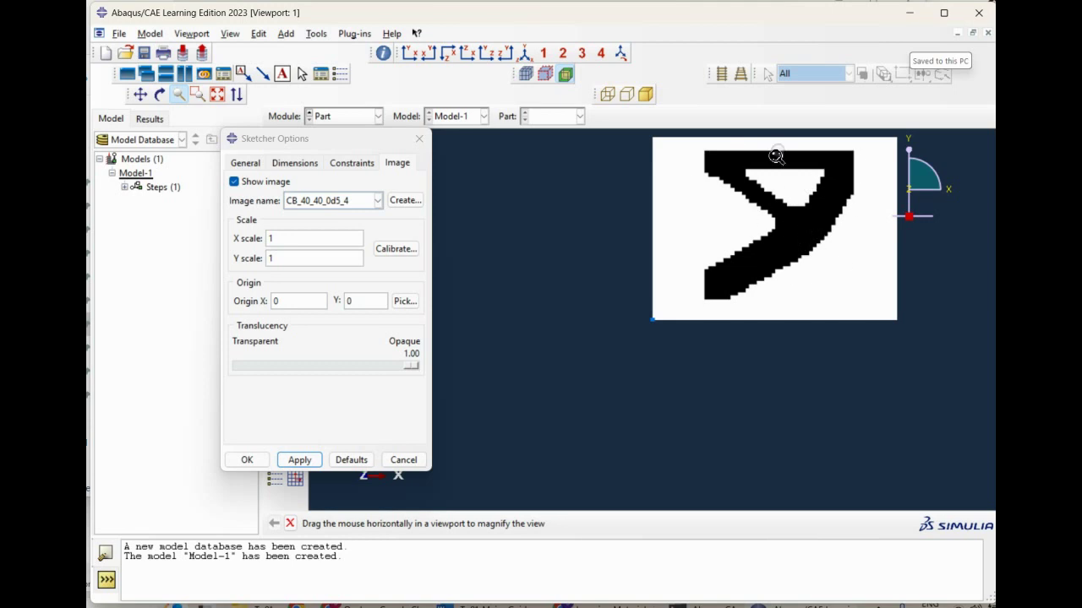
{"action": "left_click", "coordinate": [178, 93]}
{"action": "scroll", "coordinate": [472, 398], "scroll_direction": "up", "scroll_amount": 1}
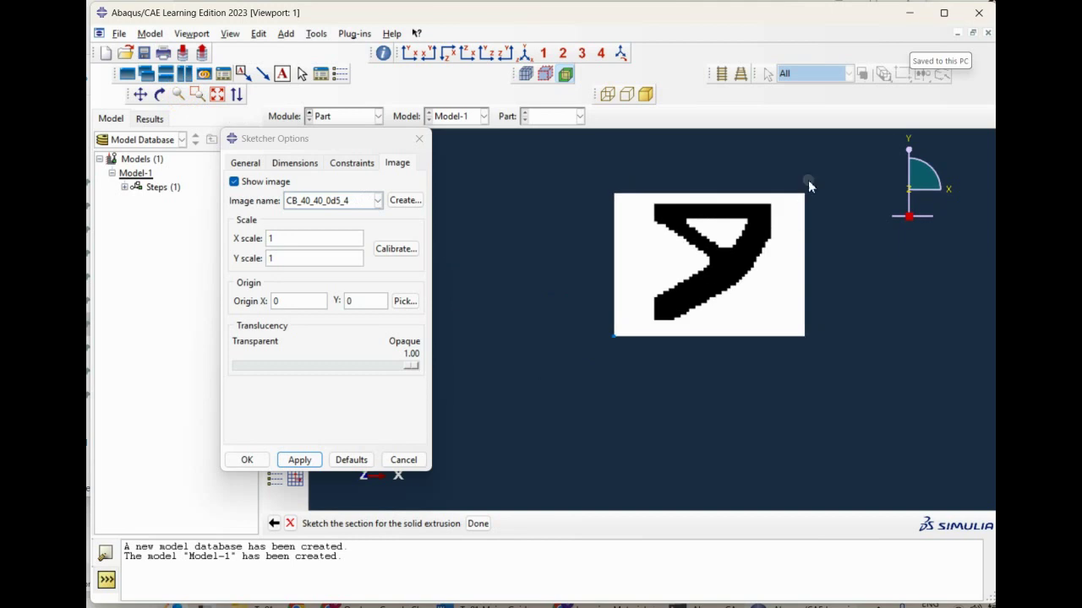
{"action": "scroll", "coordinate": [808, 179], "scroll_direction": "down", "scroll_amount": 1}
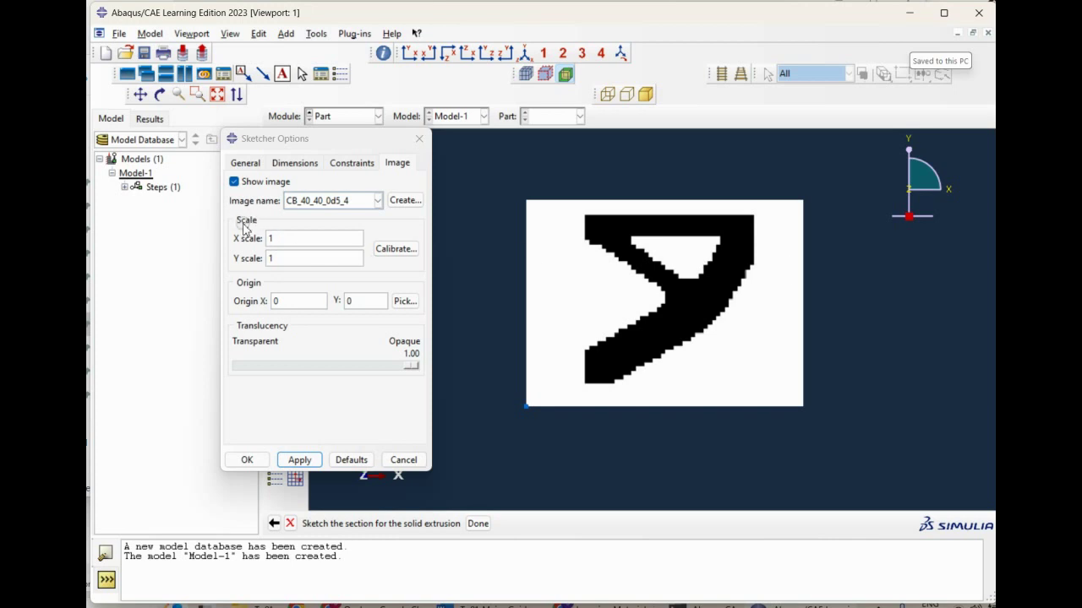
Calibrate the image scale using the two ends of the bracket's top edge, with a distance of 0.4 between them.
{"action": "left_click", "coordinate": [395, 249]}
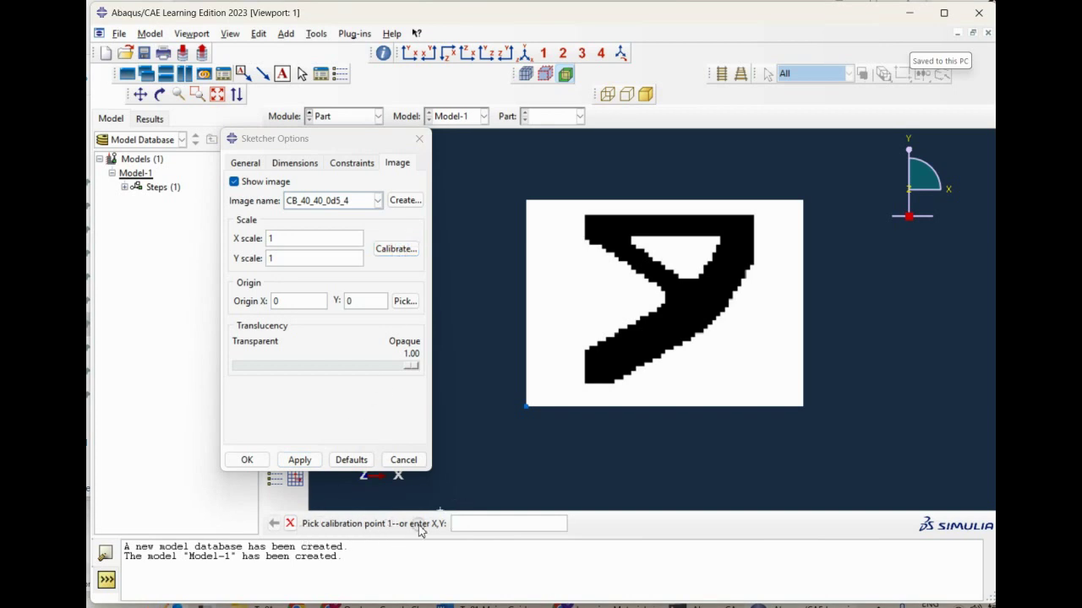
{"action": "left_click", "coordinate": [584, 216]}
{"action": "left_click", "coordinate": [755, 222]}
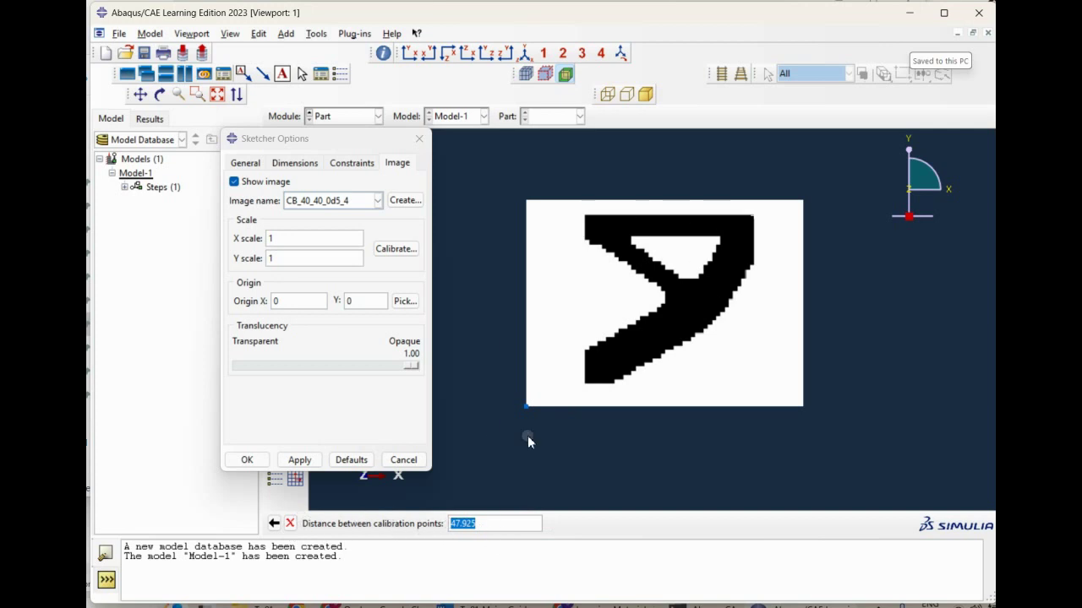
{"action": "type", "text": "0.4"}
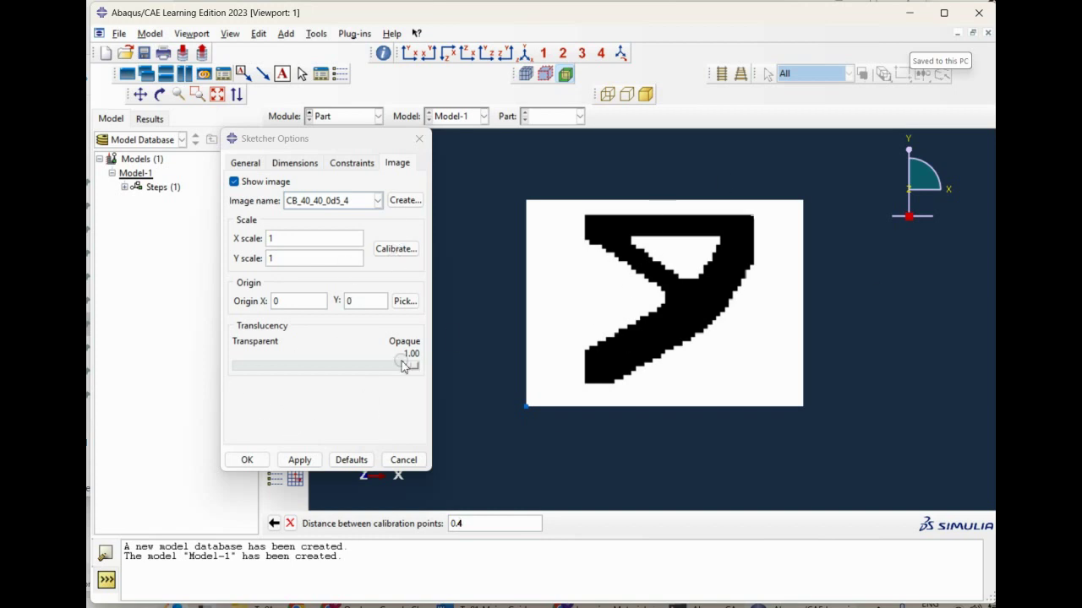
{"action": "left_click", "coordinate": [307, 460]}
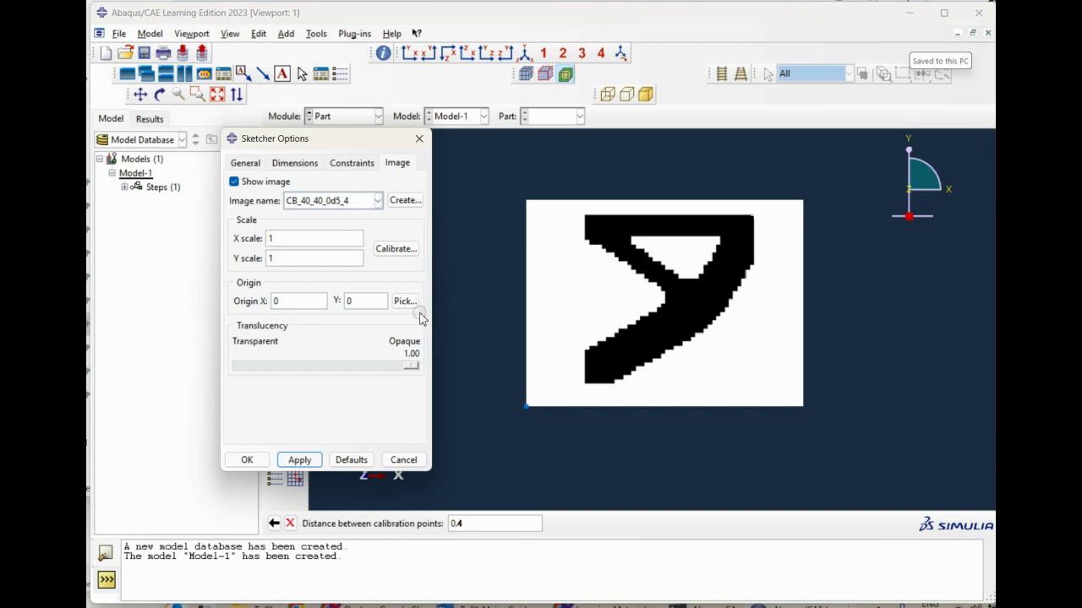
{"action": "left_click", "coordinate": [484, 523]}
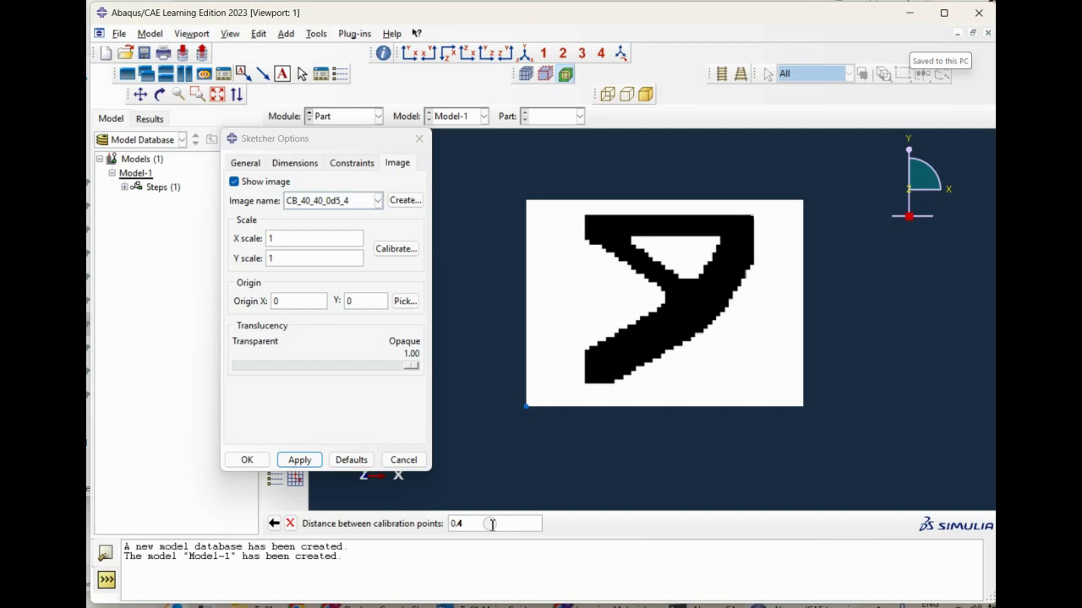
{"action": "key", "text": "Return"}
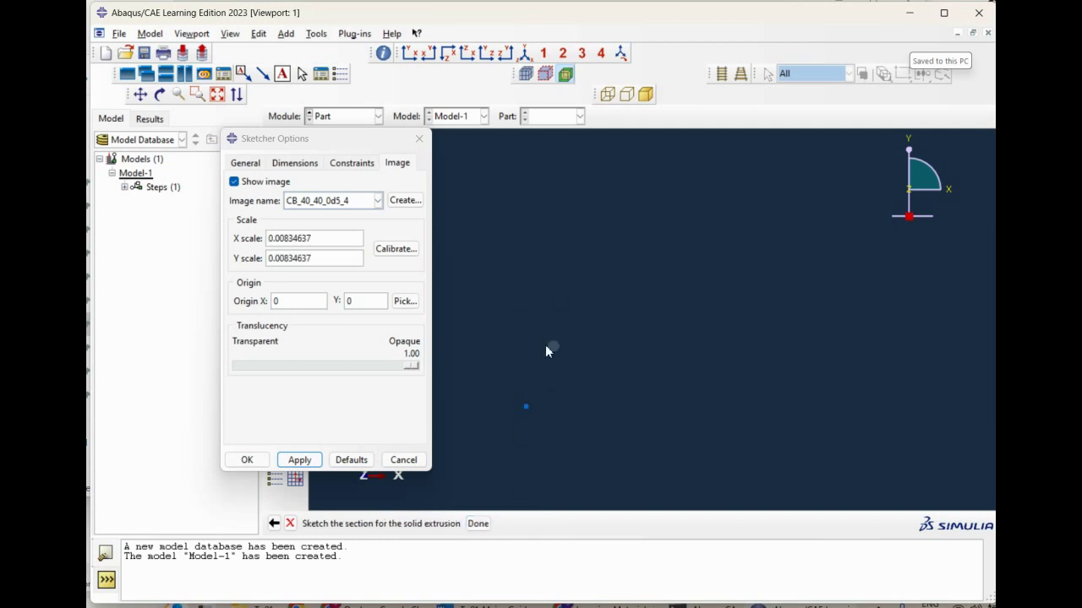
Inspect the calibrated bracket image's size and position against the sketch grid and its origin.
{"action": "left_click", "coordinate": [220, 95]}
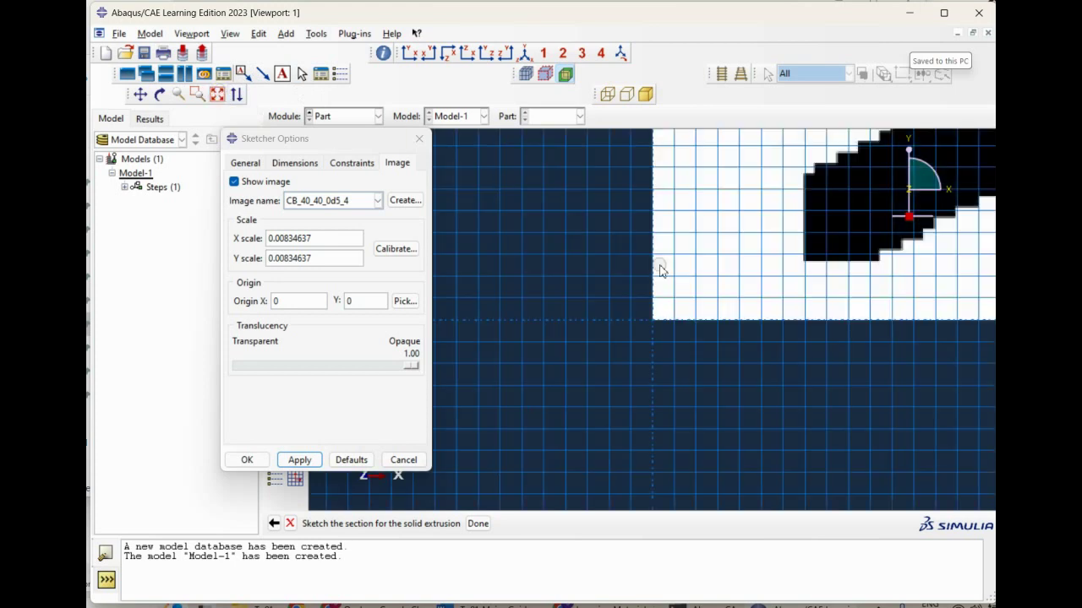
{"action": "scroll", "coordinate": [478, 402], "scroll_direction": "down", "scroll_amount": 2}
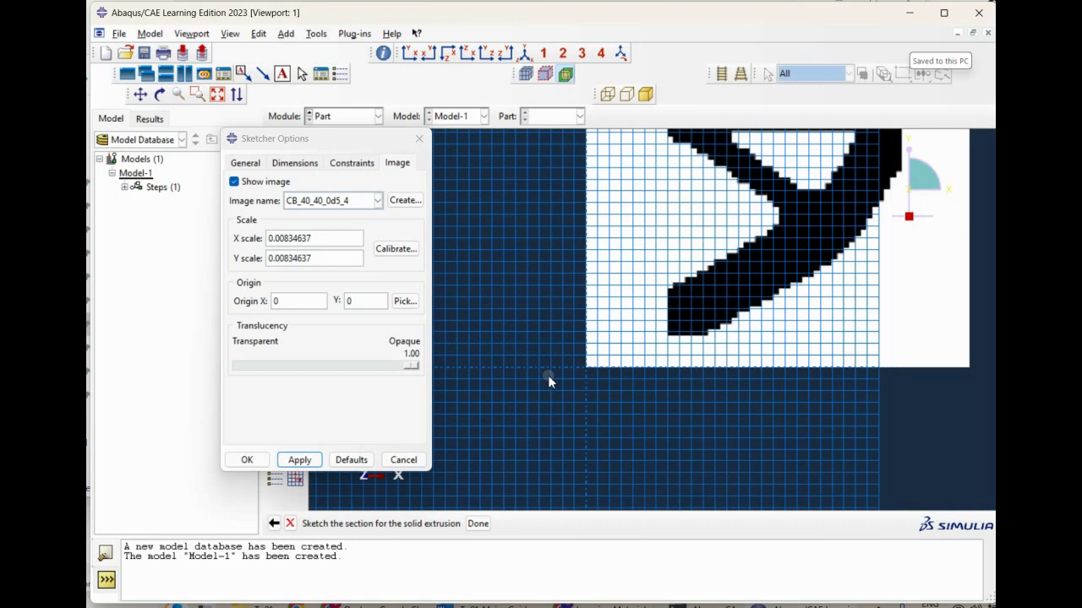
{"action": "scroll", "coordinate": [550, 427], "scroll_direction": "down", "scroll_amount": 1}
{"action": "scroll", "coordinate": [559, 444], "scroll_direction": "down", "scroll_amount": 2}
{"action": "scroll", "coordinate": [562, 445], "scroll_direction": "up", "scroll_amount": 1}
{"action": "scroll", "coordinate": [633, 424], "scroll_direction": "down", "scroll_amount": 2}
{"action": "scroll", "coordinate": [774, 386], "scroll_direction": "up", "scroll_amount": 1}
{"action": "scroll", "coordinate": [774, 386], "scroll_direction": "up", "scroll_amount": 1}
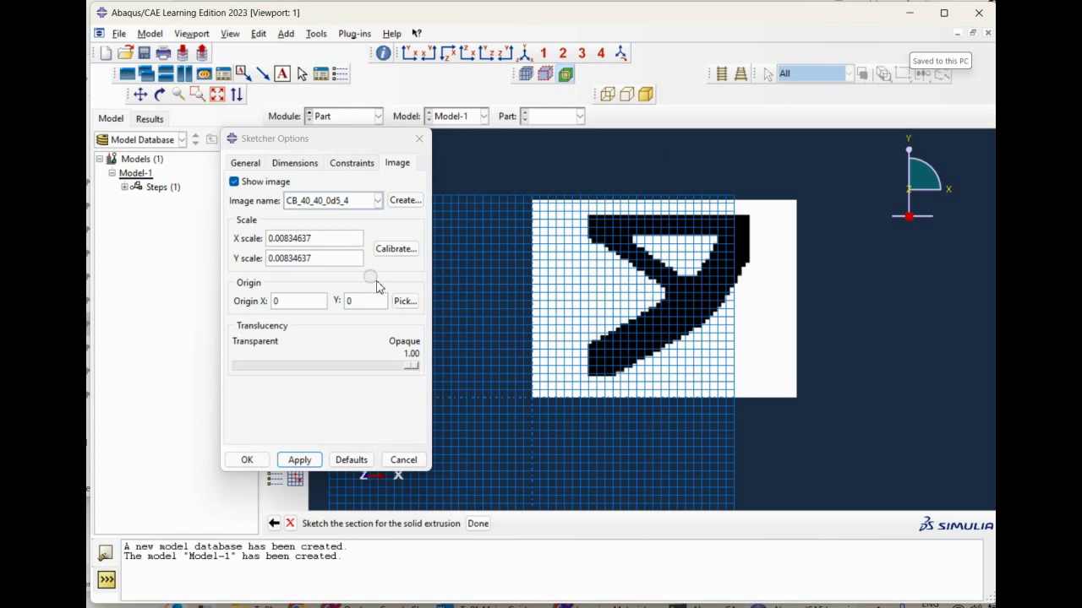
{"action": "scroll", "coordinate": [607, 380], "scroll_direction": "up", "scroll_amount": 1}
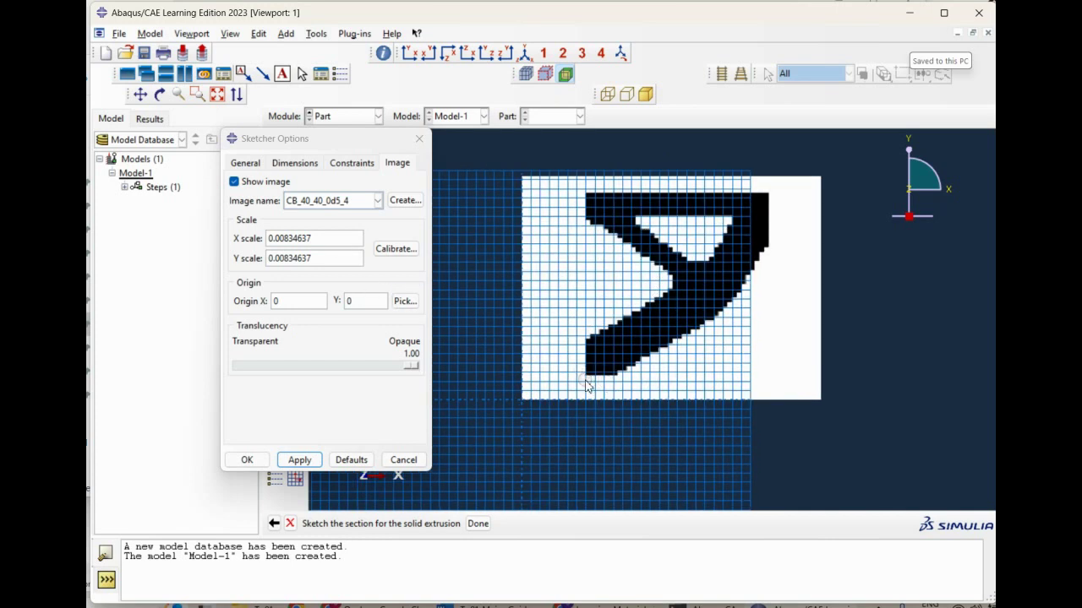
{"action": "scroll", "coordinate": [589, 382], "scroll_direction": "up", "scroll_amount": 1}
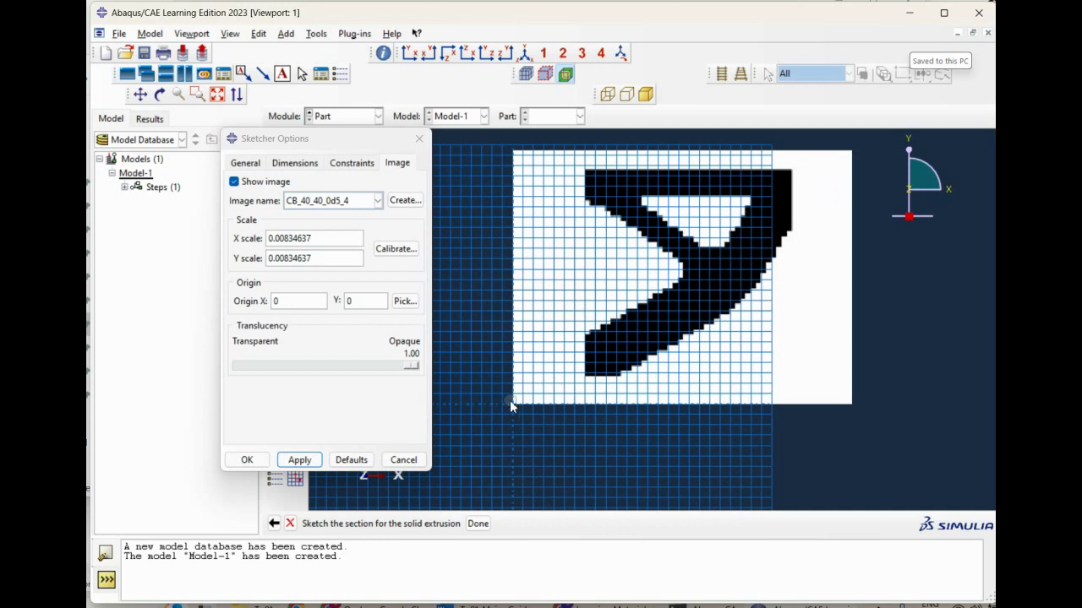
Move the image origin to the bracket's lower-left corner at X -0.14, Y -0.055, and close the sketcher options.
{"action": "left_click", "coordinate": [403, 302]}
{"action": "scroll", "coordinate": [589, 381], "scroll_direction": "up", "scroll_amount": 3}
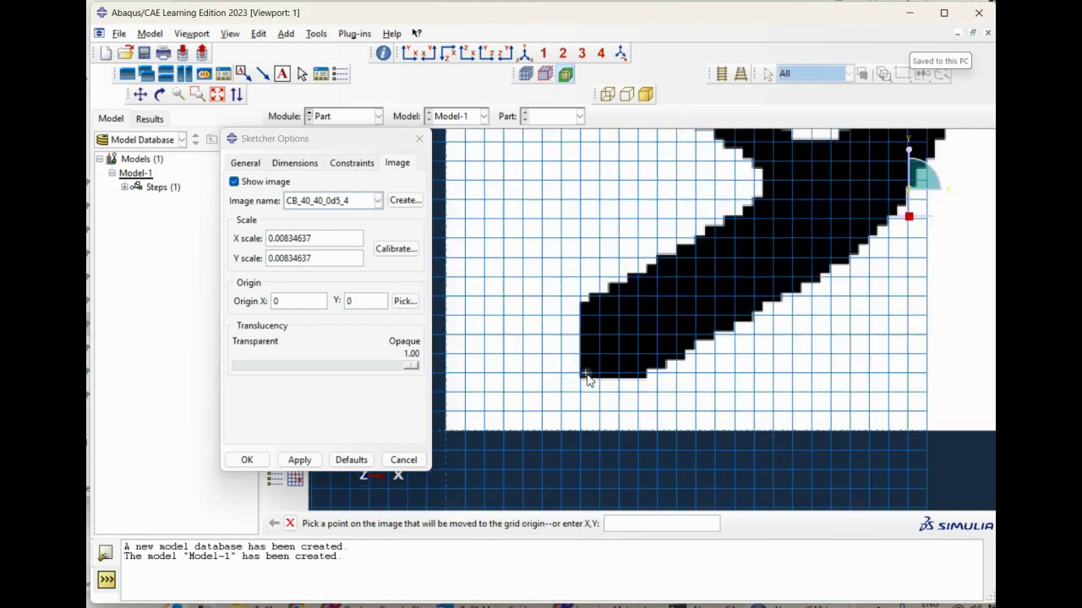
{"action": "scroll", "coordinate": [589, 380], "scroll_direction": "up", "scroll_amount": 3}
{"action": "left_click", "coordinate": [576, 382]}
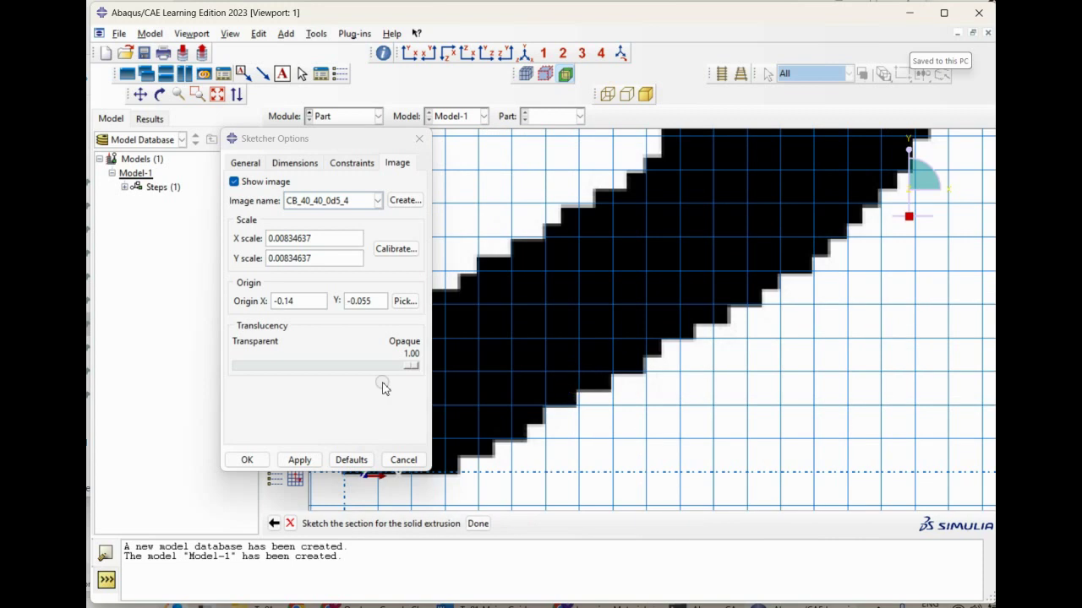
{"action": "scroll", "coordinate": [625, 410], "scroll_direction": "down", "scroll_amount": 3}
{"action": "scroll", "coordinate": [627, 414], "scroll_direction": "down", "scroll_amount": 3}
{"action": "scroll", "coordinate": [680, 418], "scroll_direction": "down", "scroll_amount": 1}
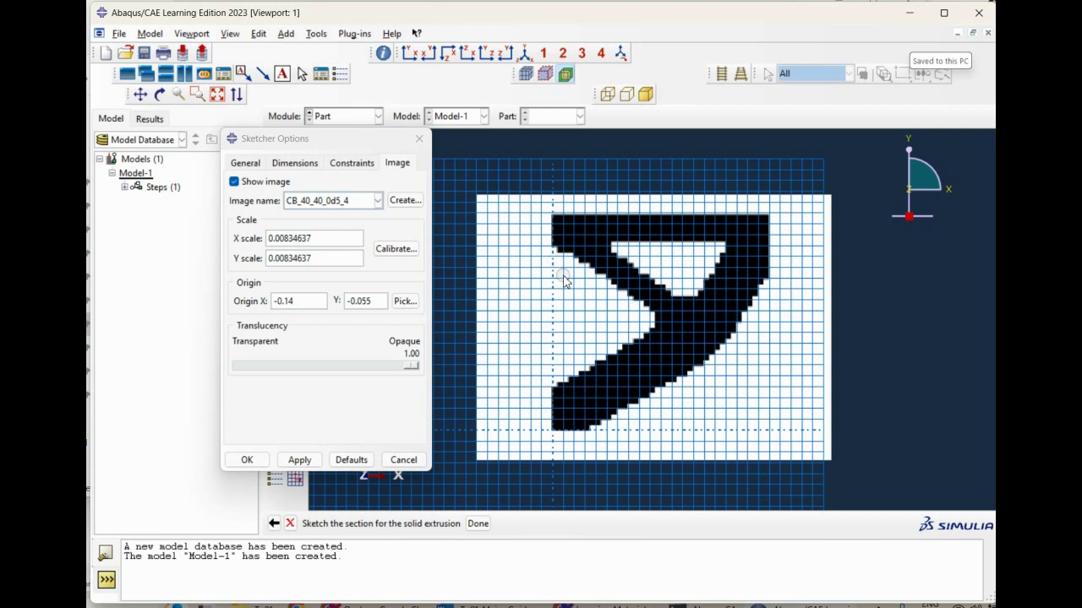
{"action": "left_click", "coordinate": [420, 139]}
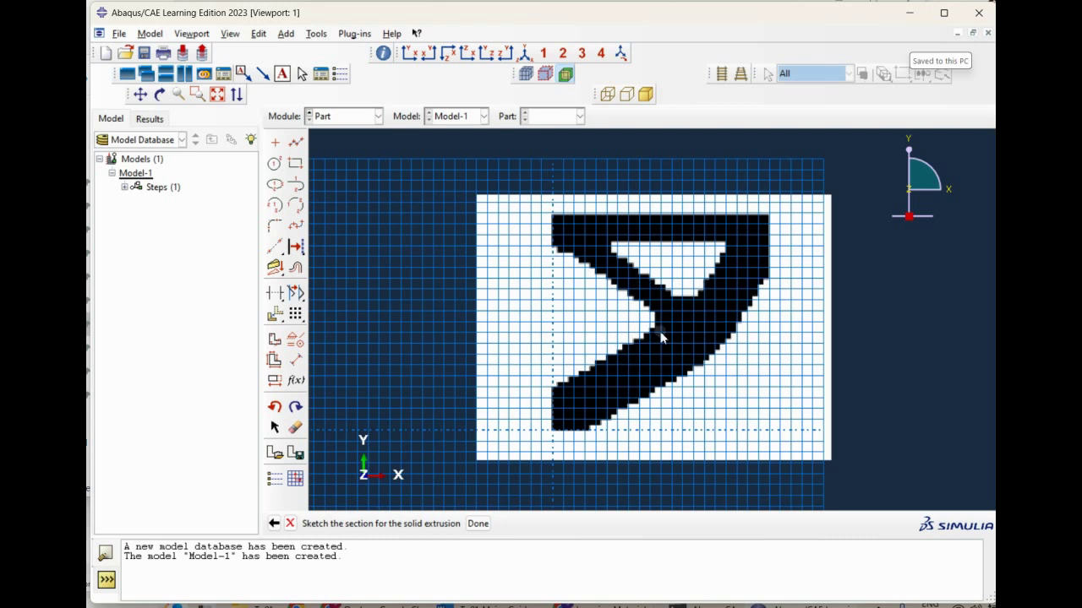
Draw connected lines along the bracket's top edge from (0, 0.4) to (0.4, 0.4) and down its straight right edge to (0.4, 0.28).
{"action": "left_click", "coordinate": [292, 145]}
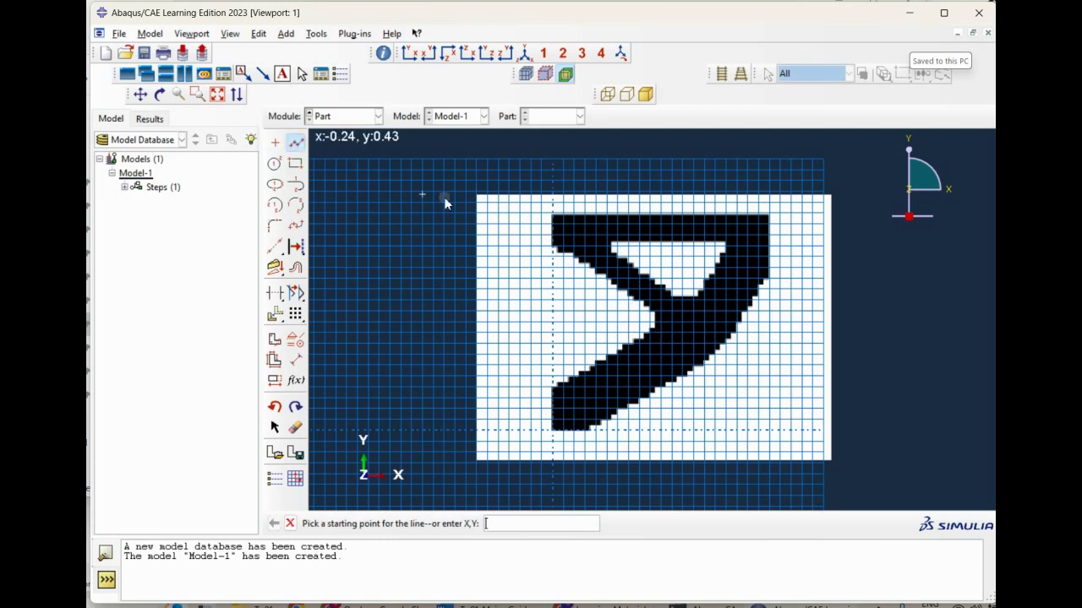
{"action": "left_click", "coordinate": [554, 218]}
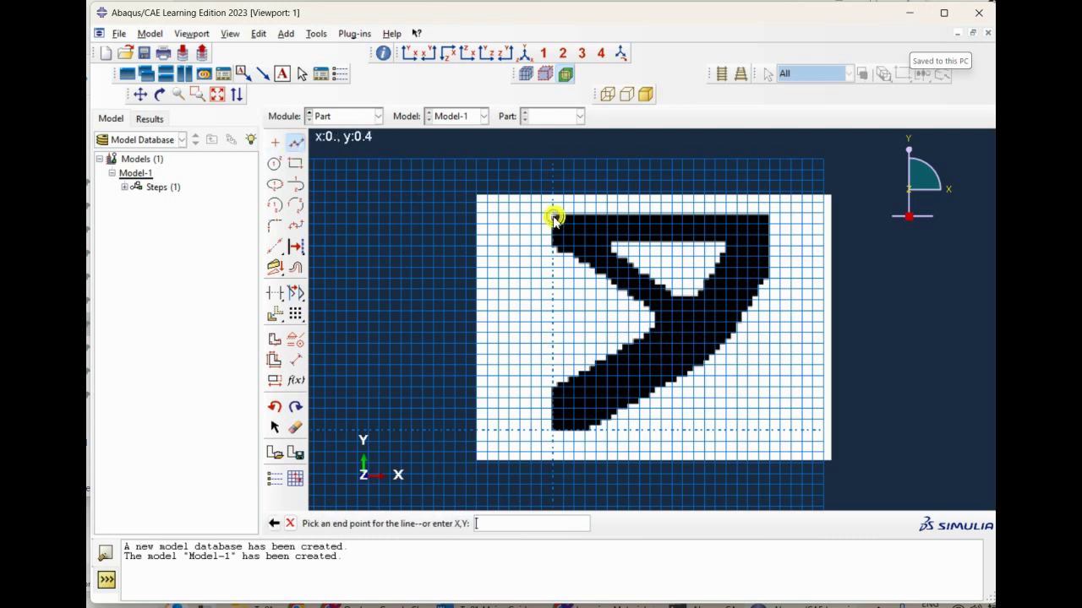
{"action": "left_click", "coordinate": [768, 217]}
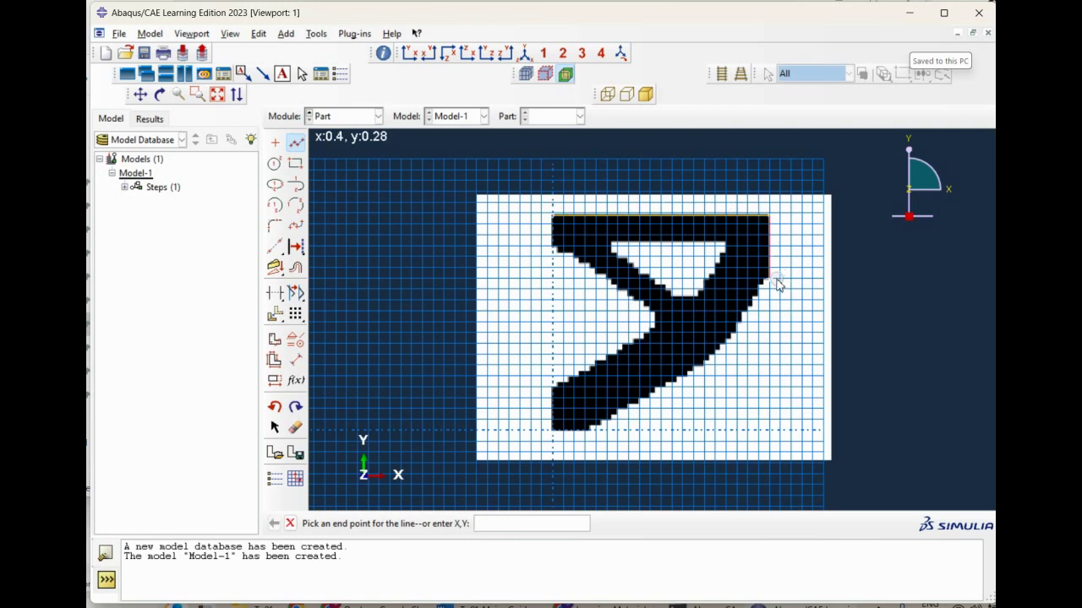
{"action": "left_click", "coordinate": [771, 280]}
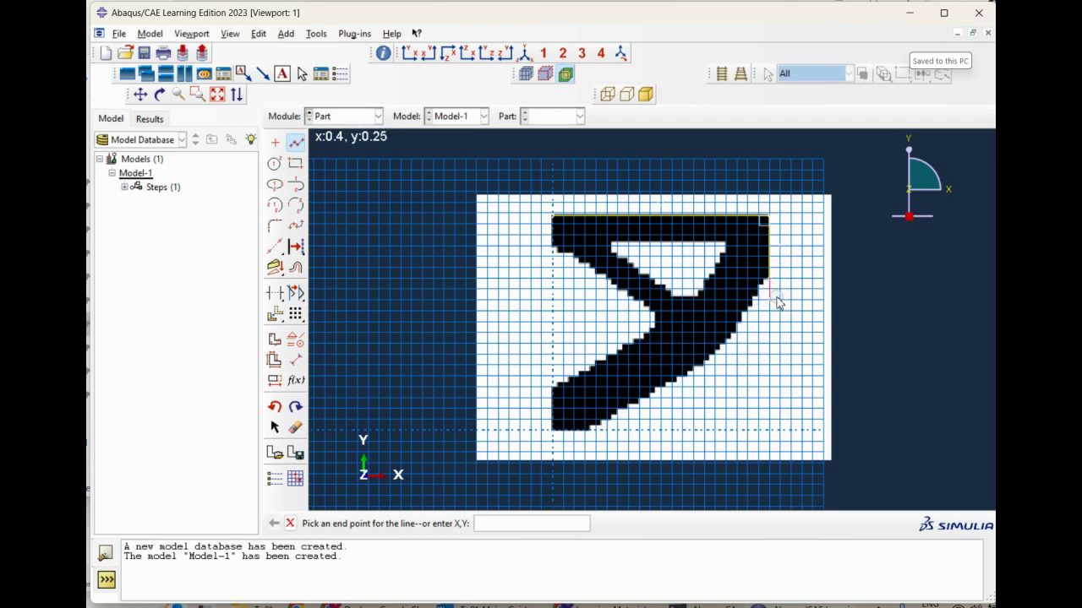
{"action": "left_click", "coordinate": [291, 525]}
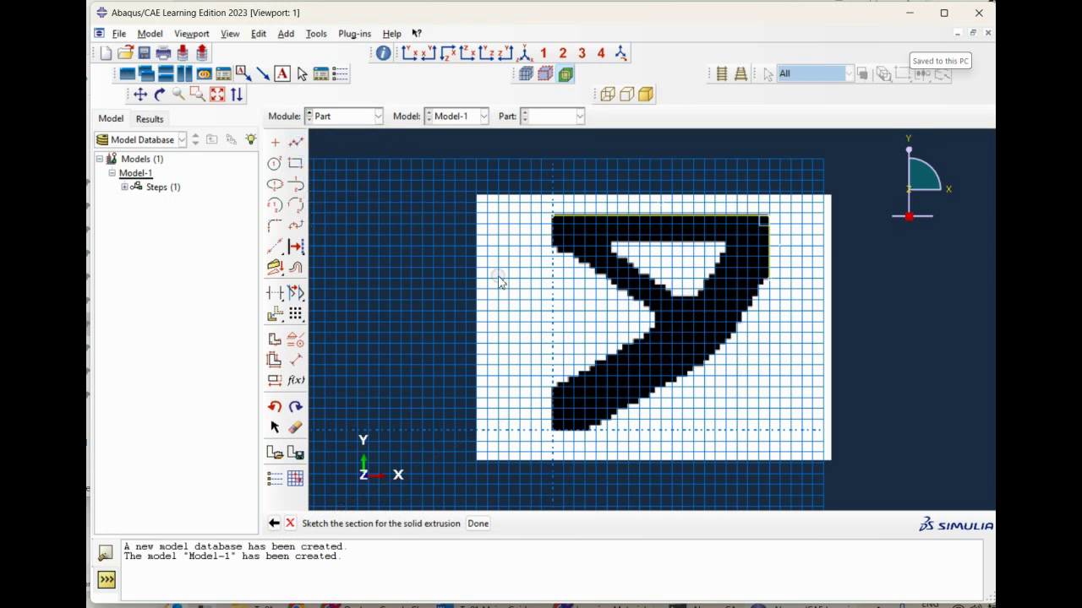
Trace the bracket's left side with connected lines from (0, 0.4) around the notch to (0, 0), continuing along the bottom edge to about (0.07, 0).
{"action": "left_click", "coordinate": [295, 142]}
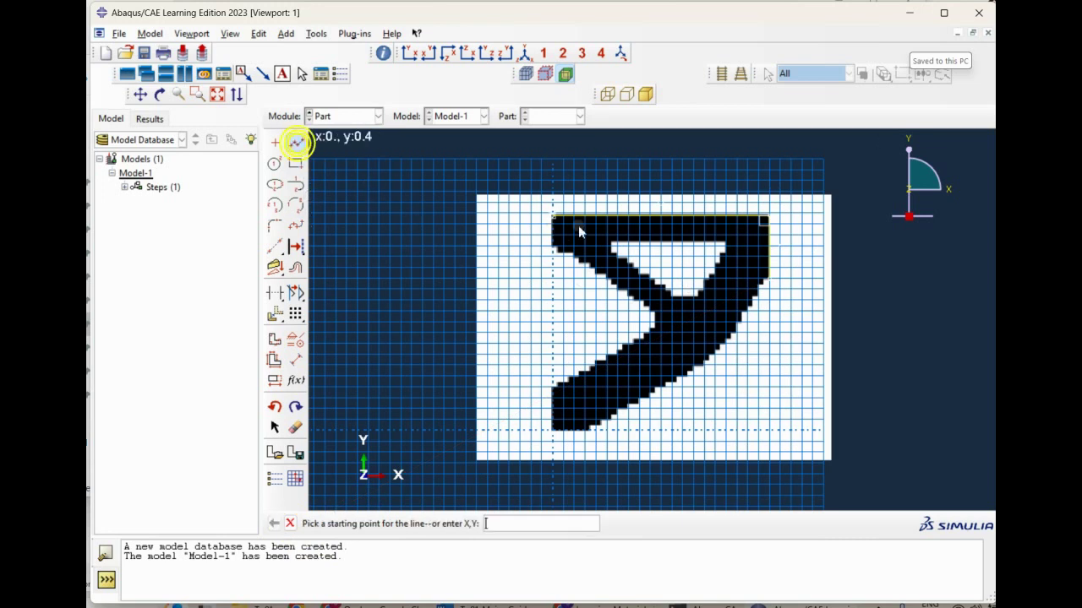
{"action": "left_click", "coordinate": [560, 224]}
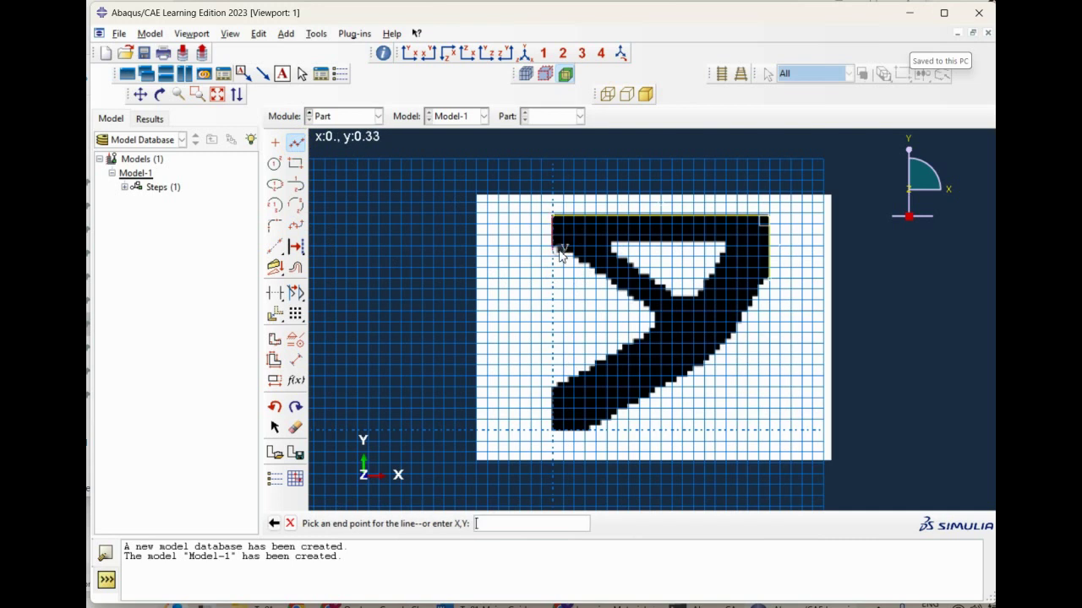
{"action": "left_click", "coordinate": [554, 247]}
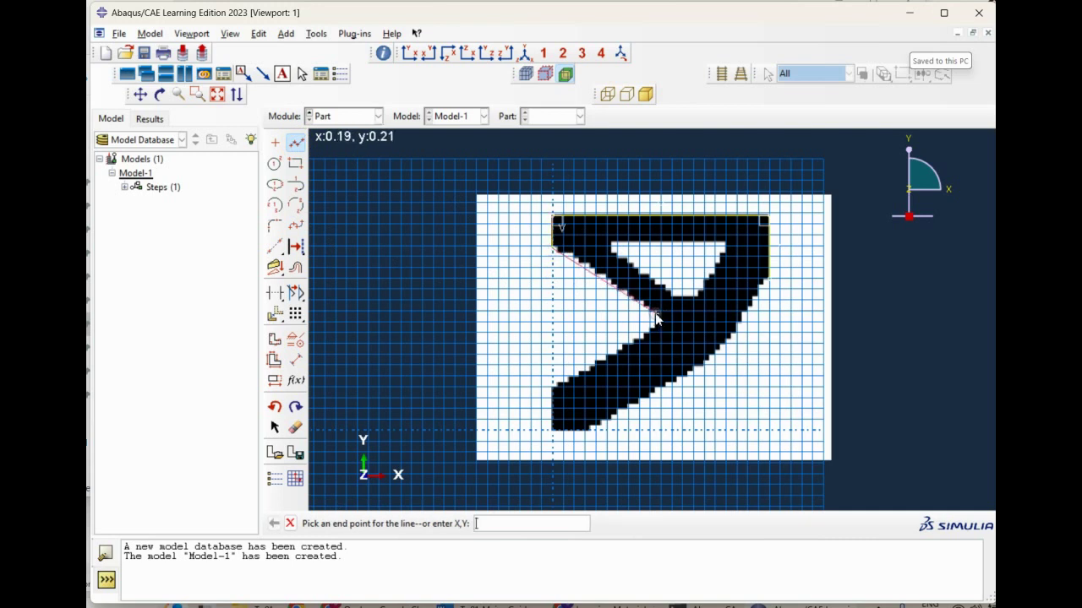
{"action": "left_click", "coordinate": [654, 311]}
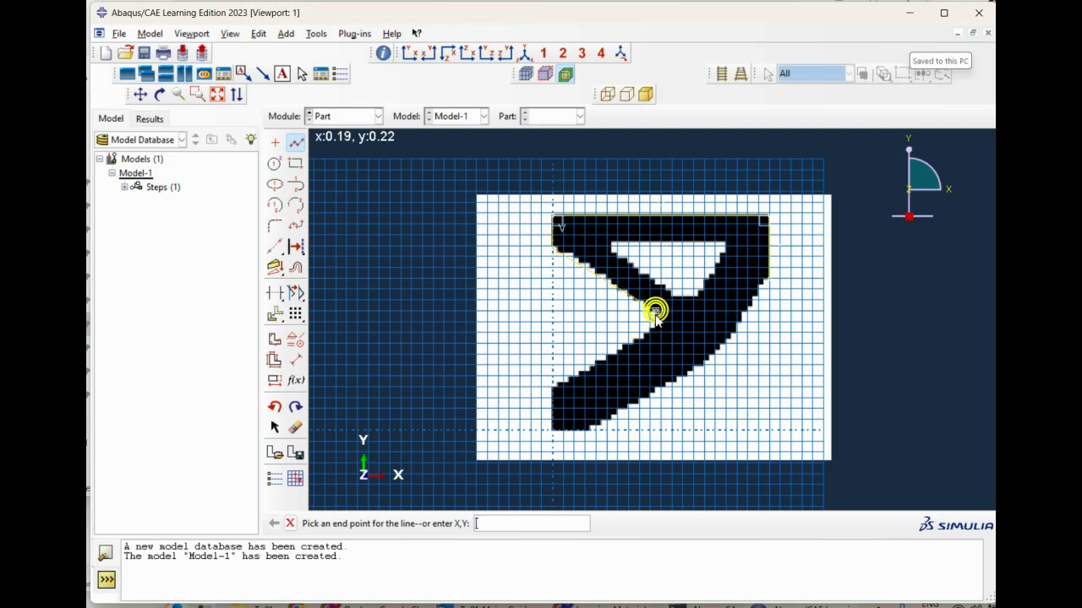
{"action": "left_click", "coordinate": [655, 329]}
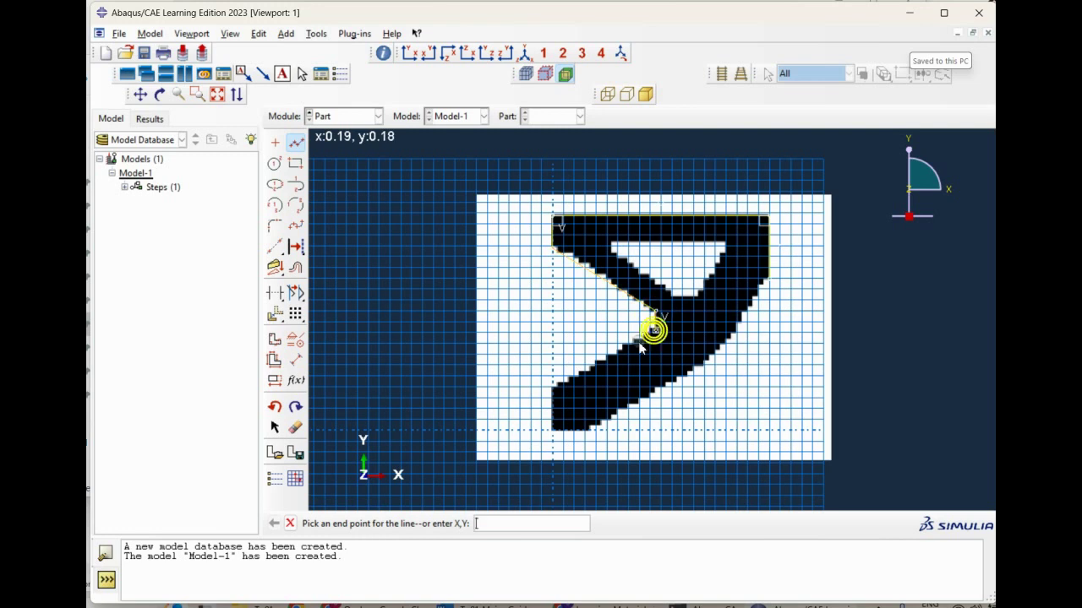
{"action": "left_click", "coordinate": [551, 388]}
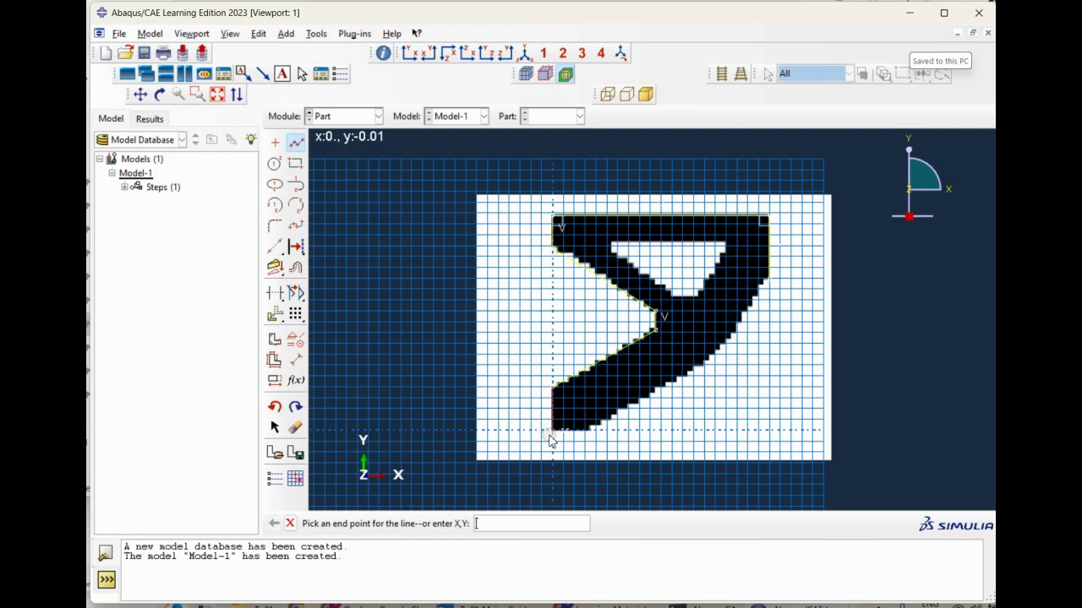
{"action": "left_click", "coordinate": [551, 431]}
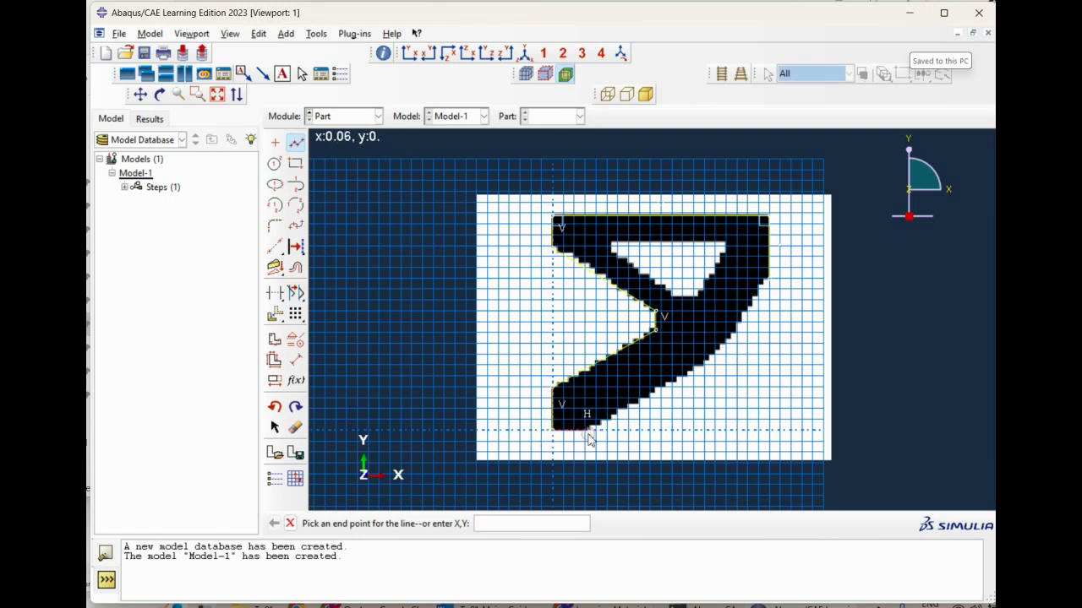
{"action": "left_click", "coordinate": [590, 433]}
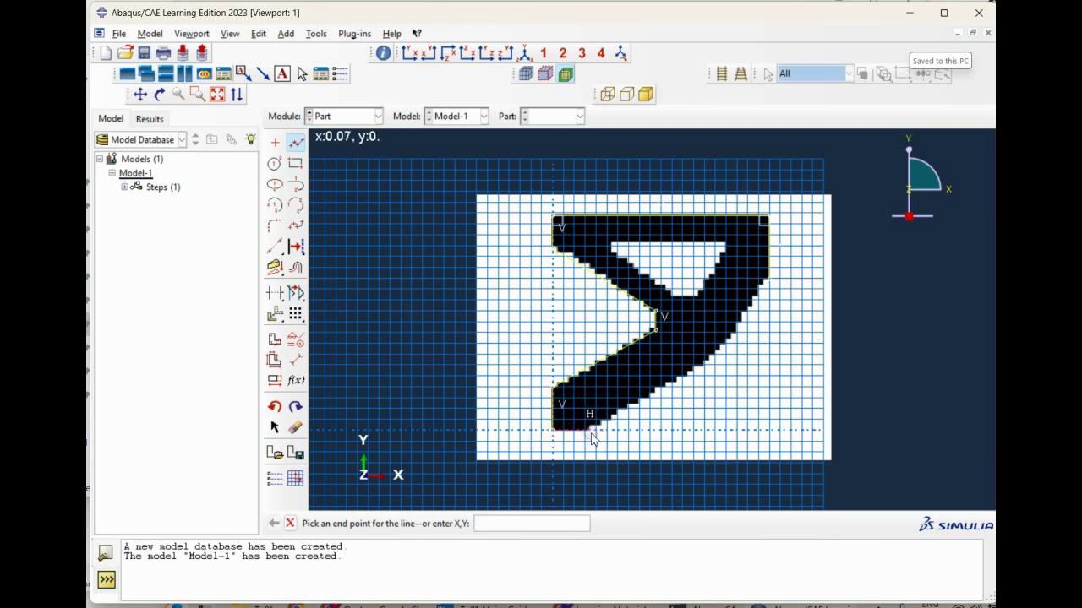
{"action": "middle_click", "coordinate": [845, 326]}
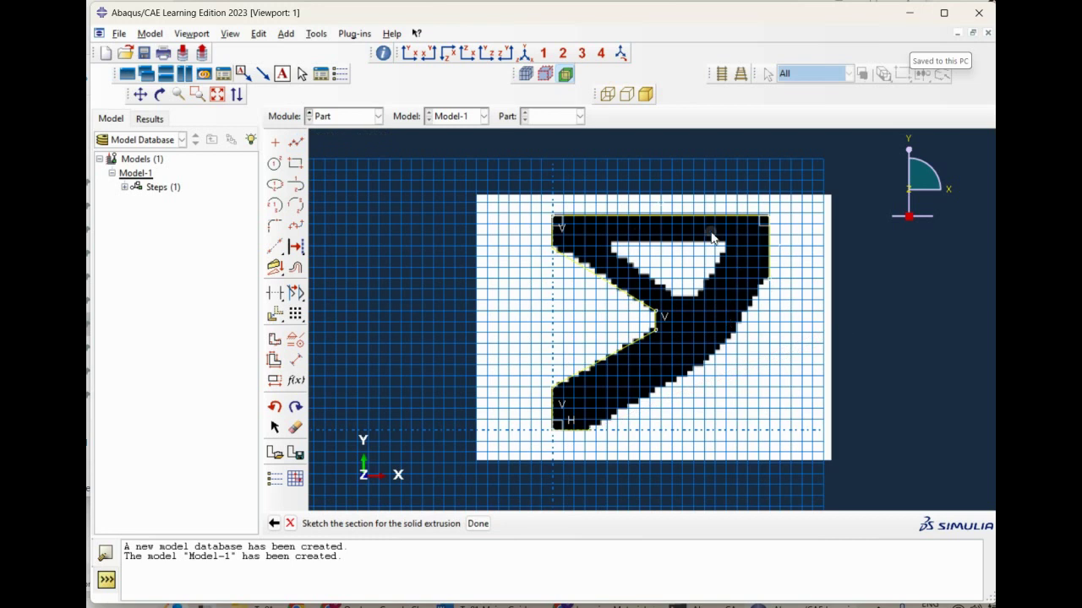
Trace the triangular opening's top edge to (0.32, 0.35), its right side down to (0.27, 0.25), and its short bottom edge with connected lines.
{"action": "left_click", "coordinate": [294, 141]}
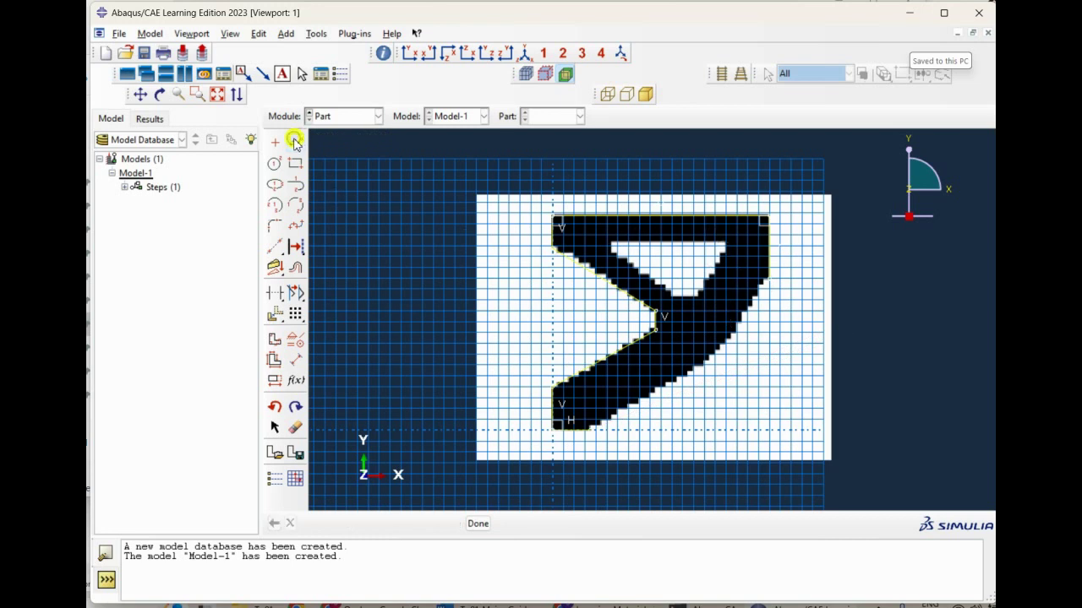
{"action": "left_click", "coordinate": [612, 245]}
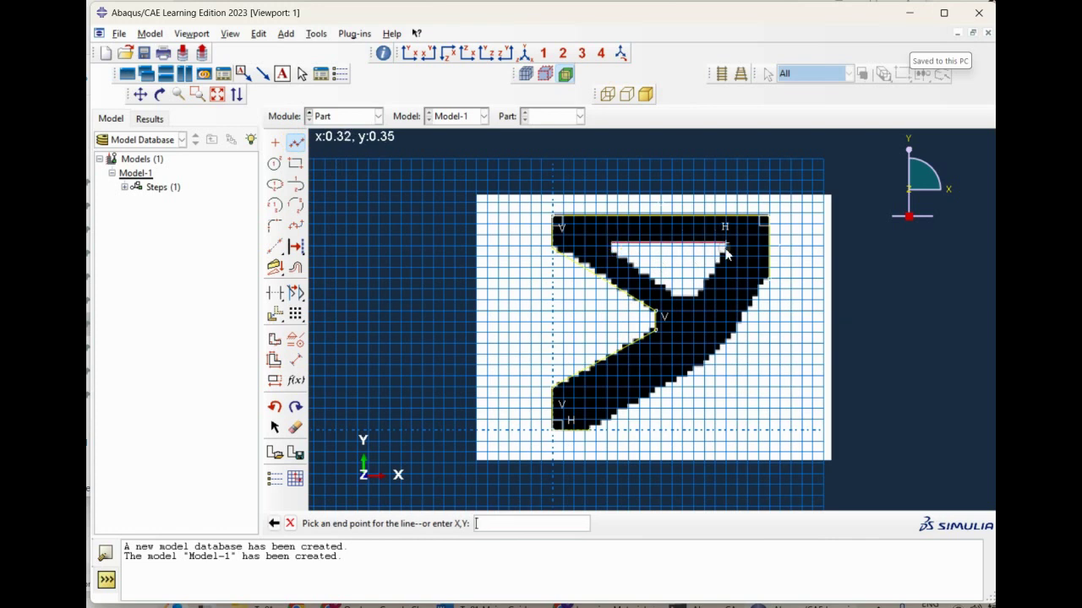
{"action": "left_click", "coordinate": [725, 246]}
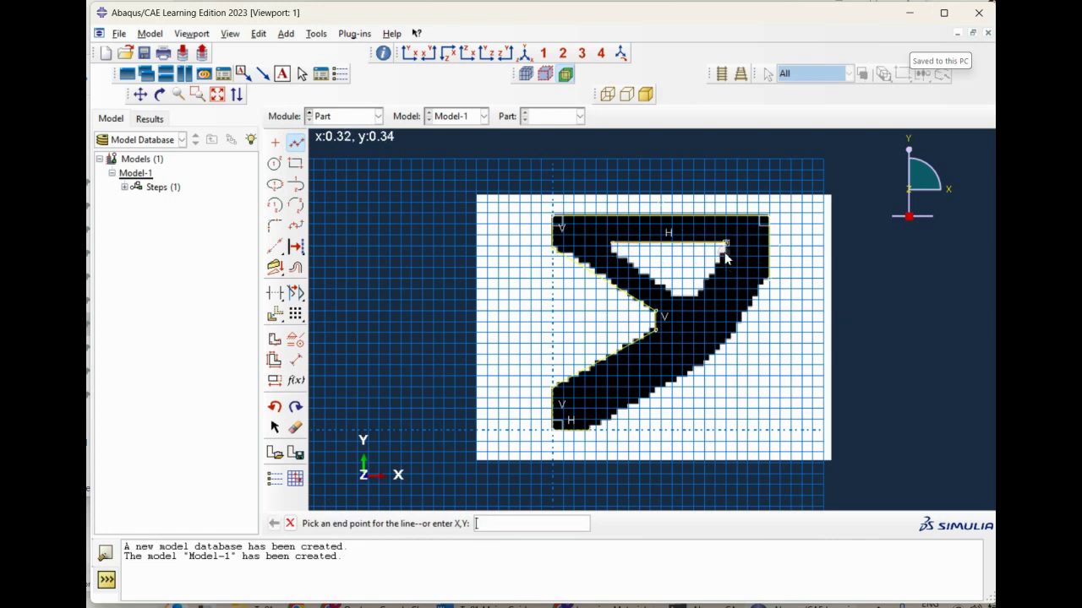
{"action": "scroll", "coordinate": [731, 260], "scroll_direction": "up", "scroll_amount": 1}
{"action": "scroll", "coordinate": [732, 260], "scroll_direction": "up", "scroll_amount": 1}
{"action": "scroll", "coordinate": [724, 262], "scroll_direction": "up", "scroll_amount": 1}
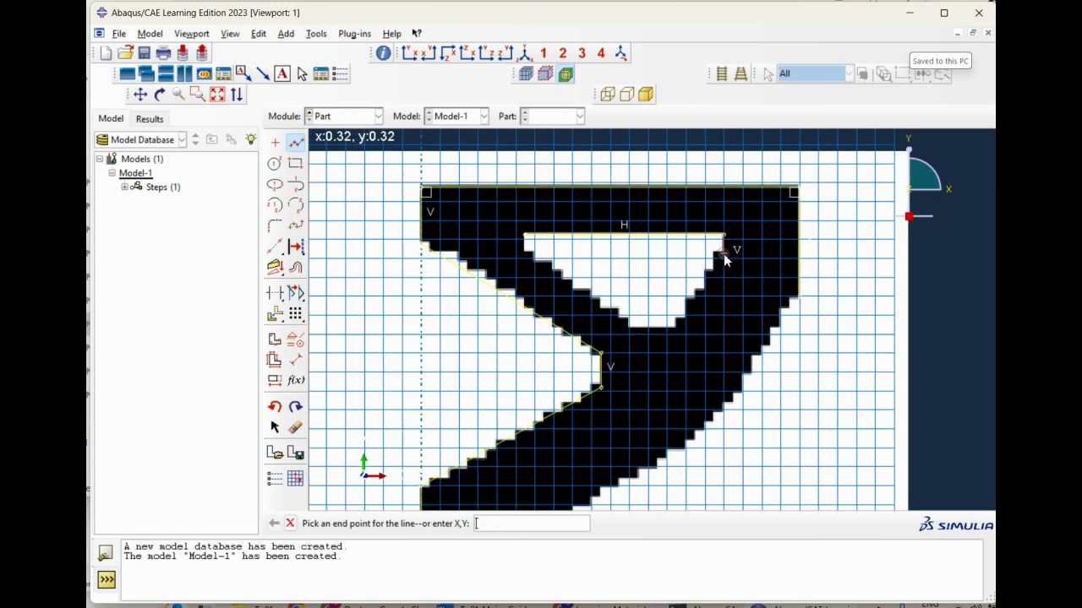
{"action": "left_click", "coordinate": [722, 252]}
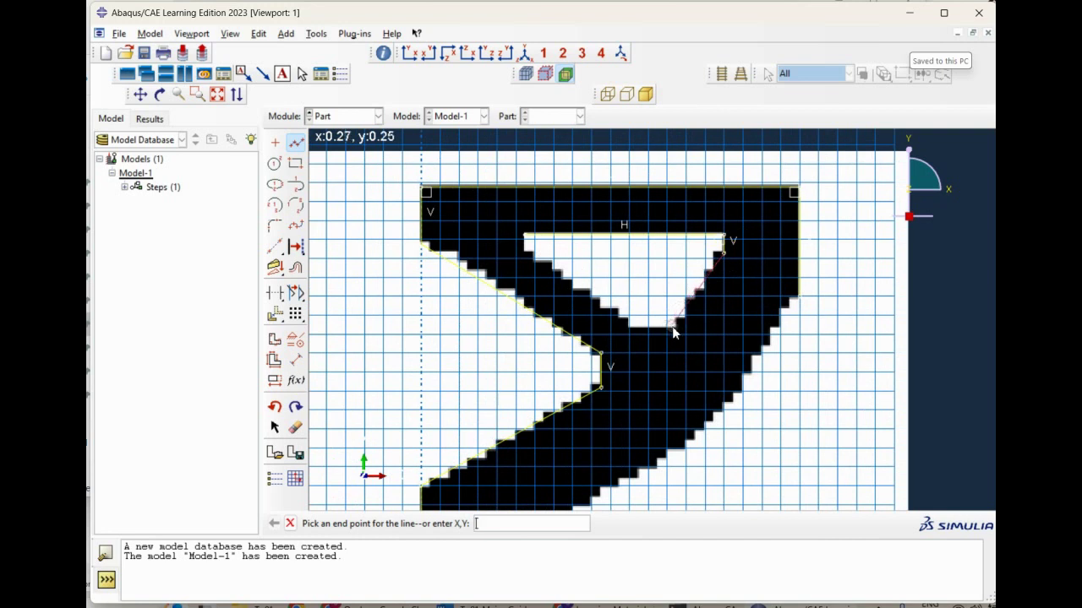
{"action": "left_click", "coordinate": [673, 325]}
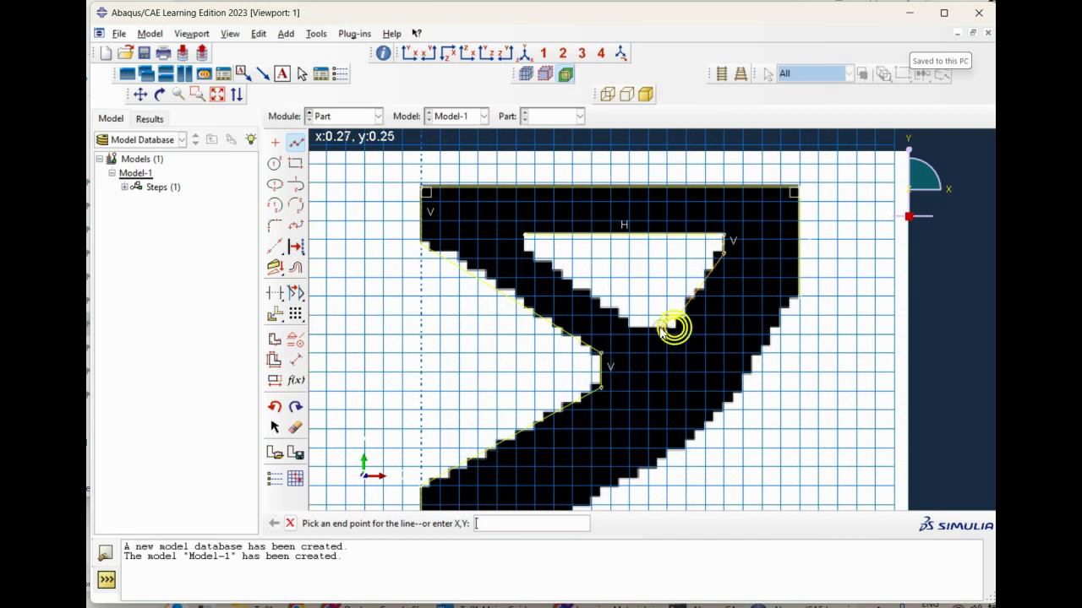
{"action": "left_click", "coordinate": [630, 330]}
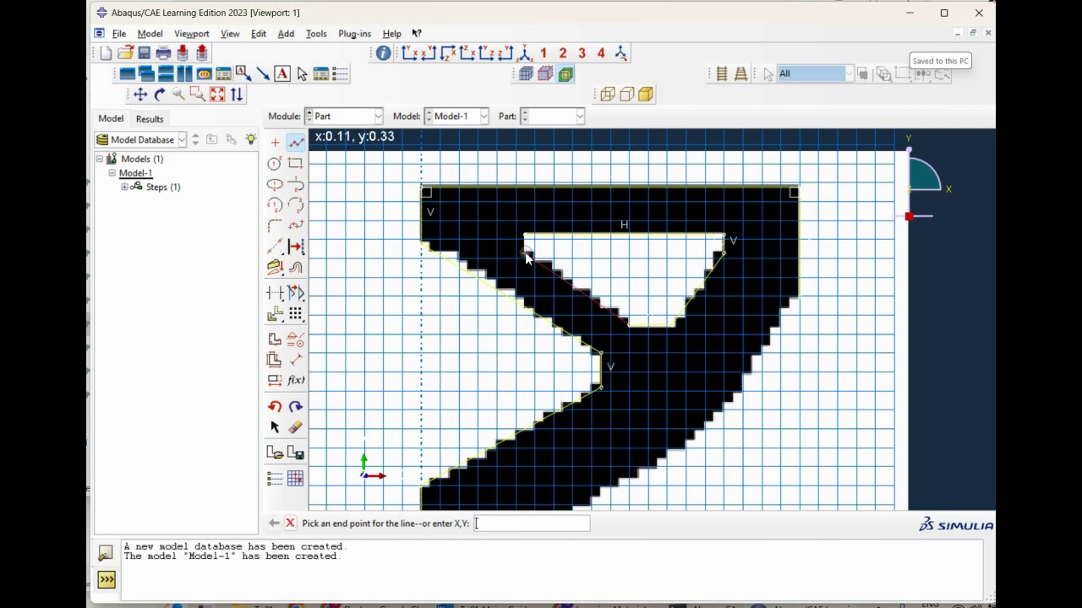
Undo the first closing lines and redraw the opening's sloped left edge to (0.11, 0.33), closing the outline at its upper-left corner.
{"action": "left_click", "coordinate": [525, 237]}
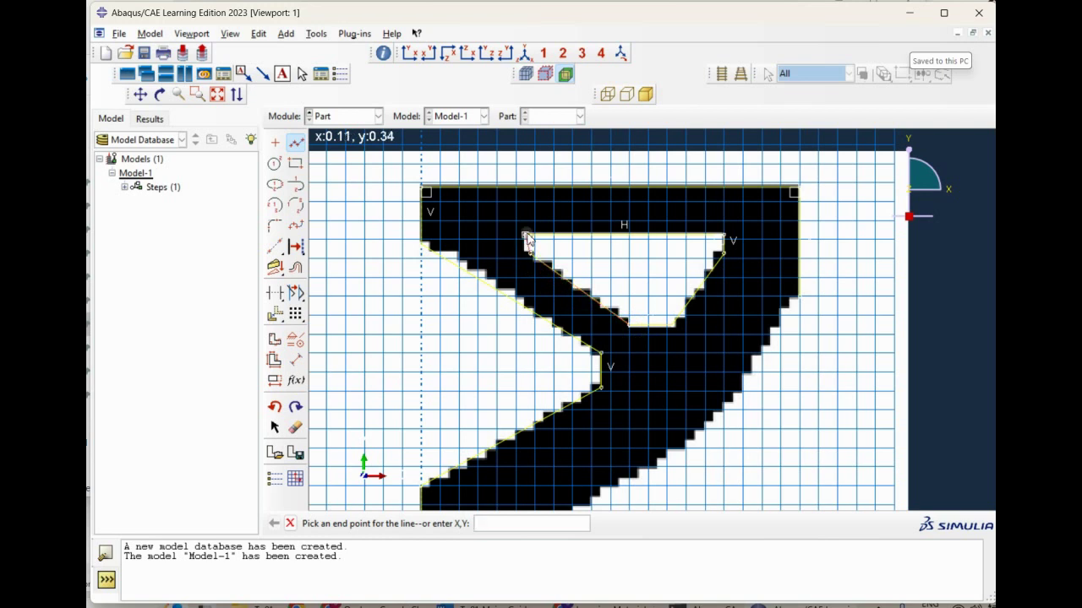
{"action": "left_click", "coordinate": [275, 408]}
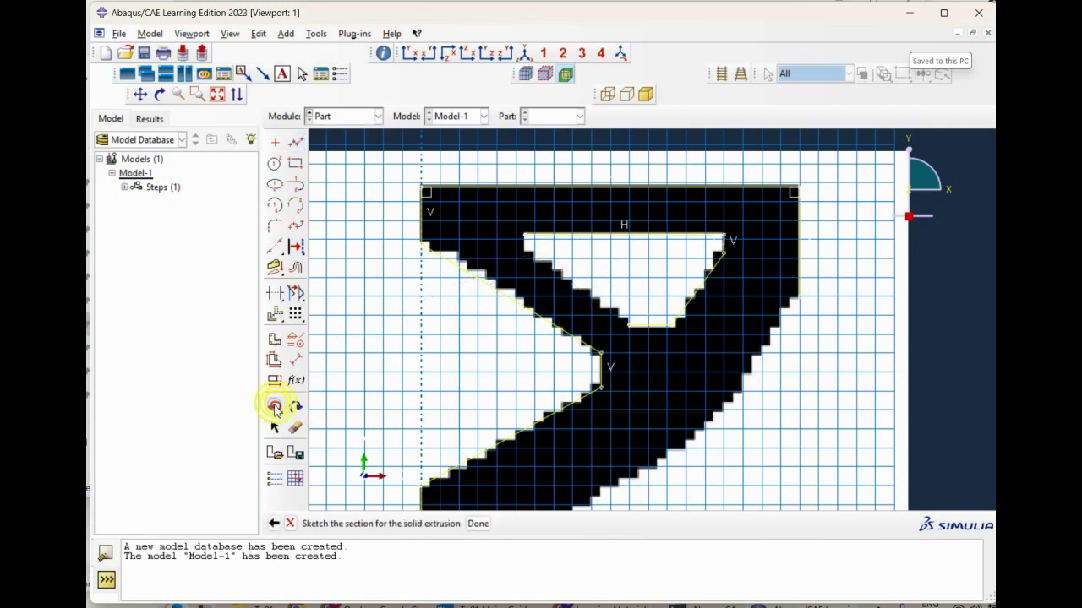
{"action": "left_click", "coordinate": [298, 142]}
{"action": "left_click", "coordinate": [628, 323]}
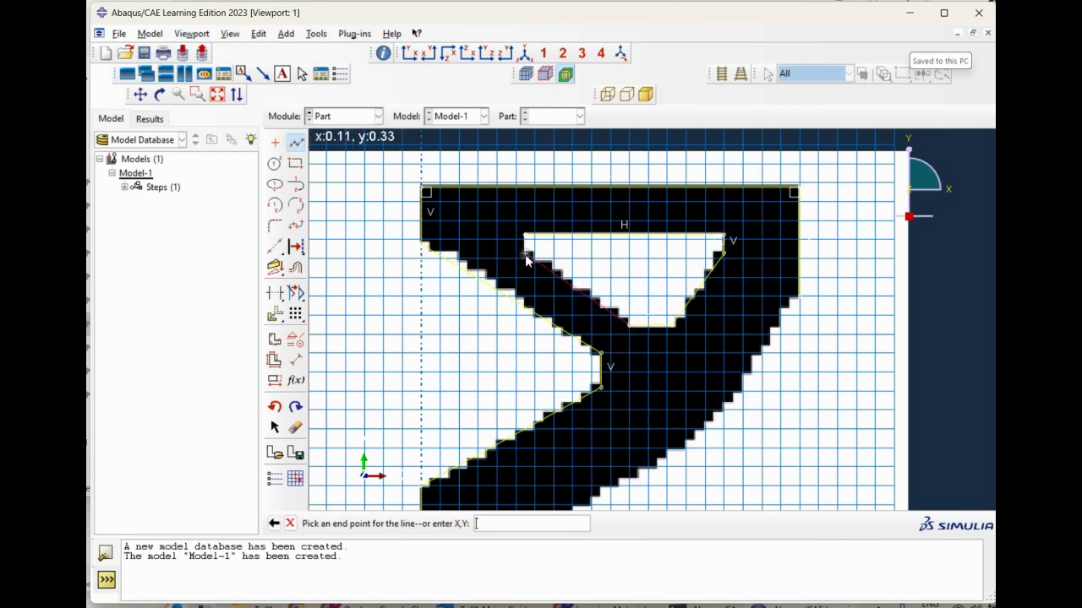
{"action": "scroll", "coordinate": [523, 258], "scroll_direction": "up", "scroll_amount": 2}
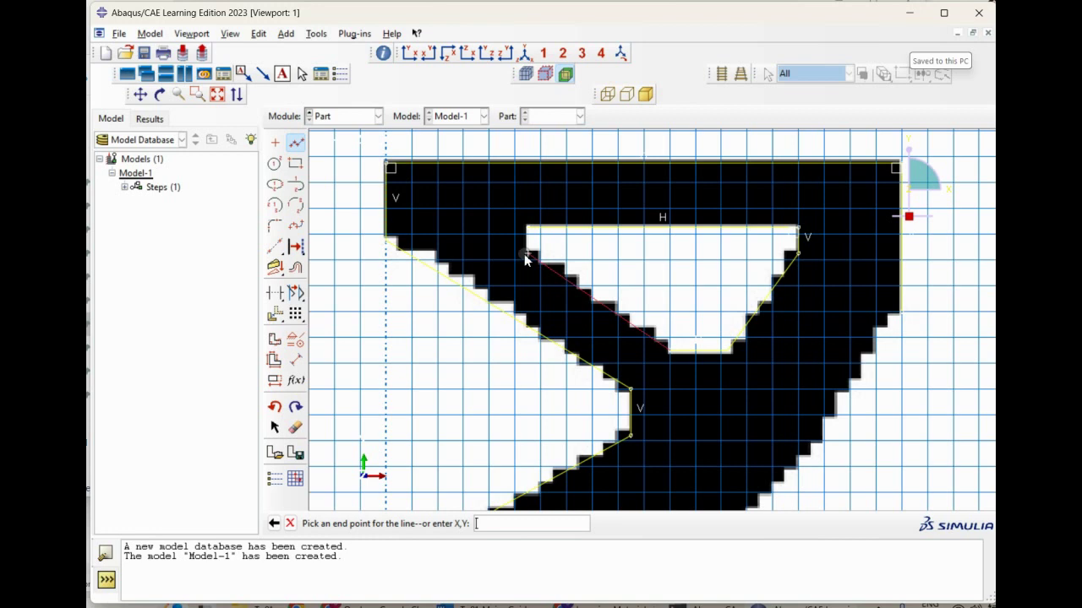
{"action": "left_click", "coordinate": [526, 239]}
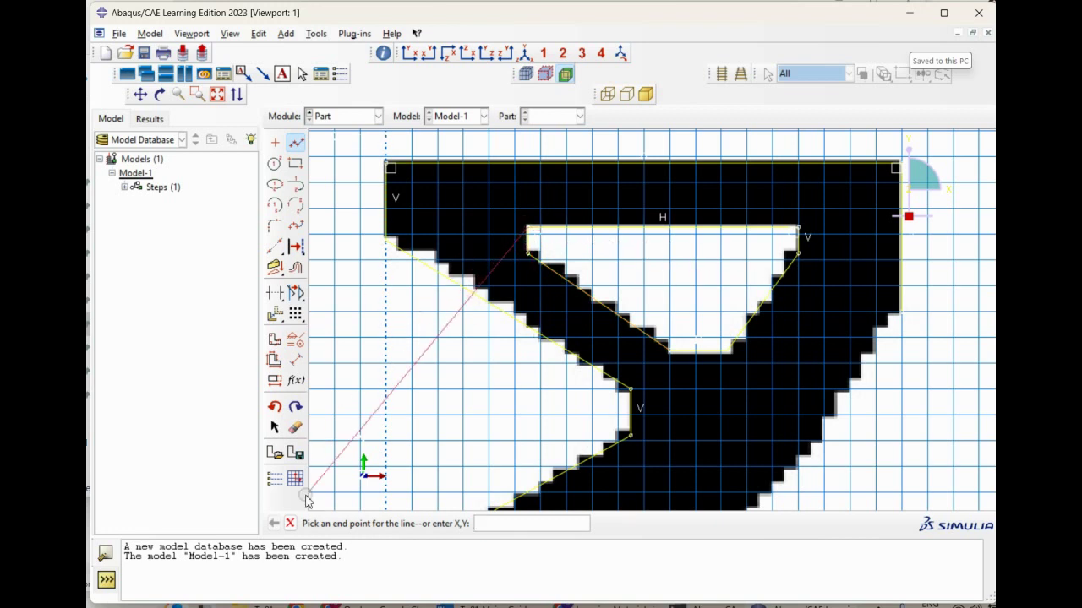
{"action": "left_click", "coordinate": [290, 523]}
Trace the bracket's curved lower-right edge with a spline from (0.4, 0.28) through two intermediate points to (0.07, 0), closing the outer outline.
{"action": "scroll", "coordinate": [441, 359], "scroll_direction": "down", "scroll_amount": 4}
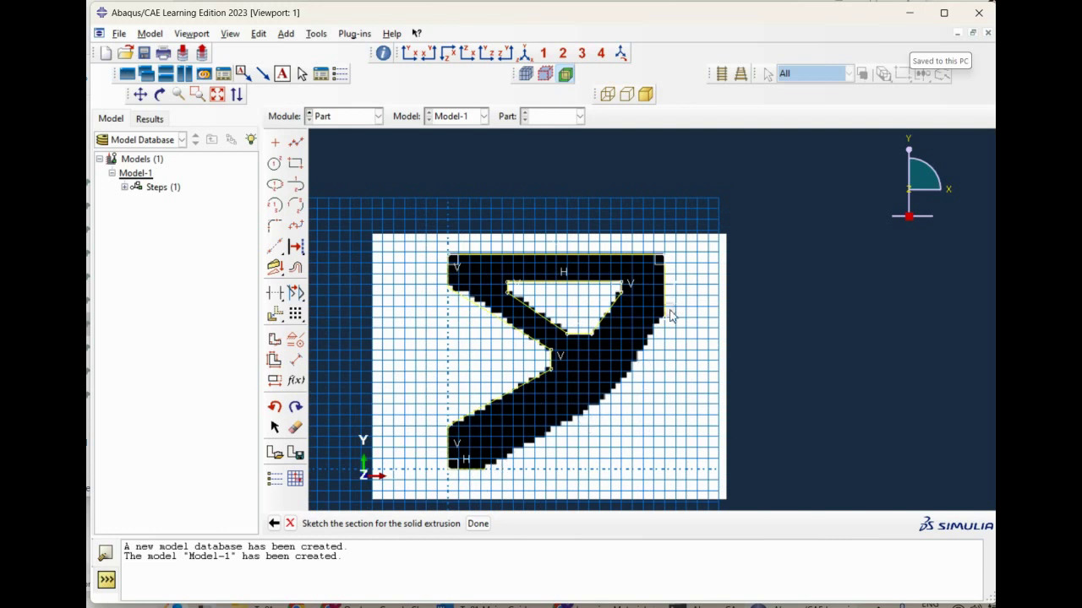
{"action": "left_click", "coordinate": [298, 226]}
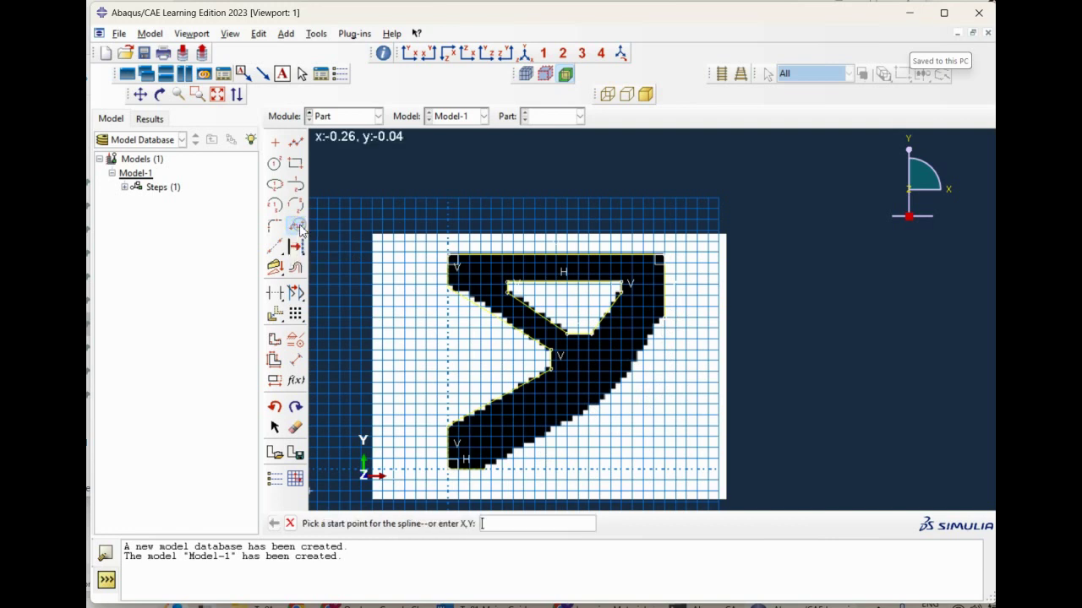
{"action": "left_click", "coordinate": [666, 317]}
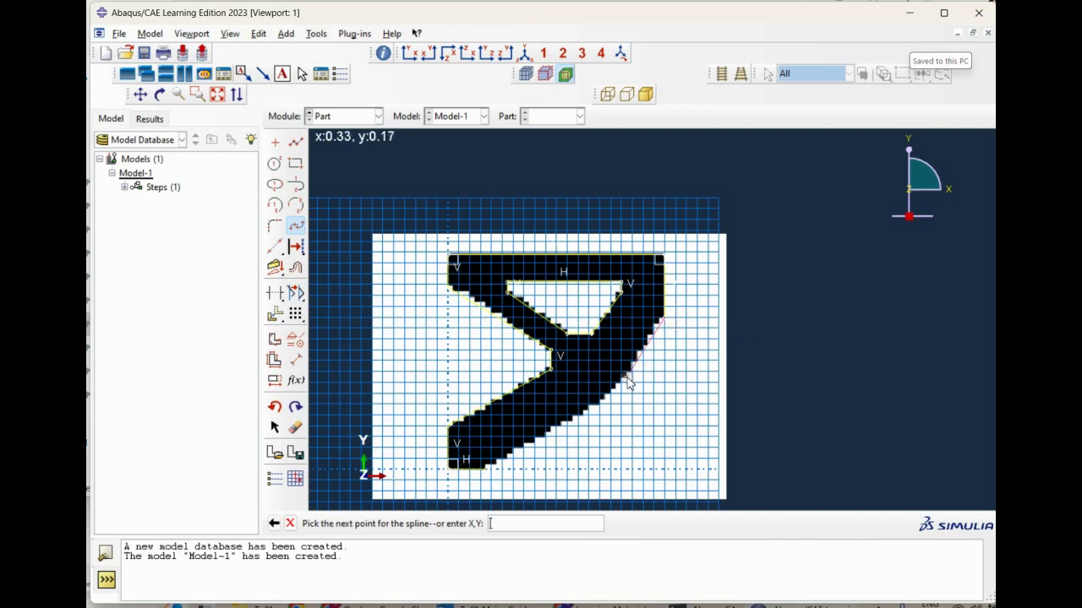
{"action": "left_click", "coordinate": [624, 381]}
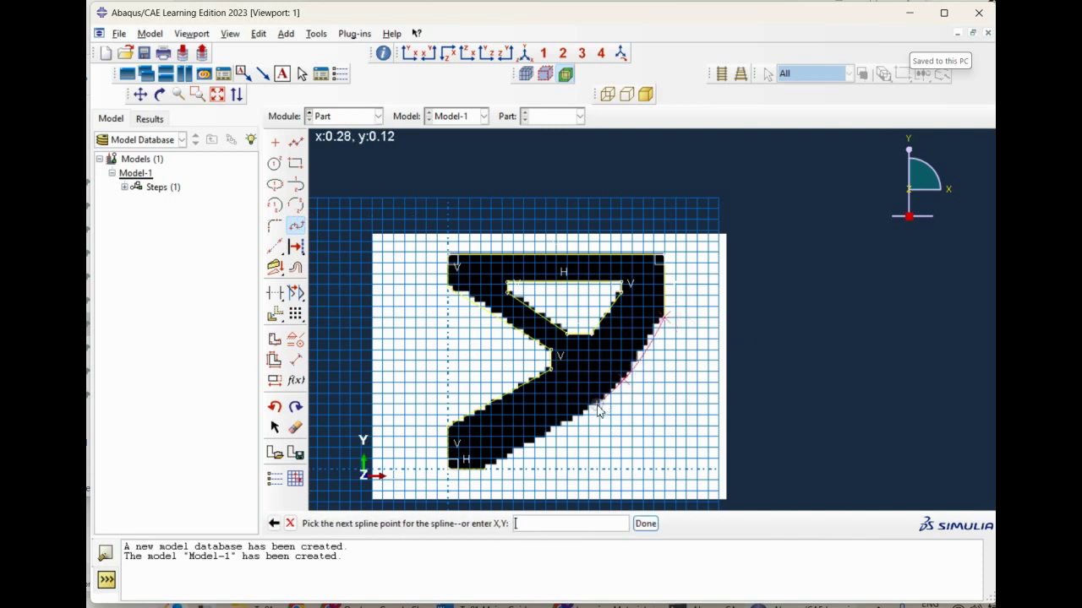
{"action": "left_click", "coordinate": [550, 431]}
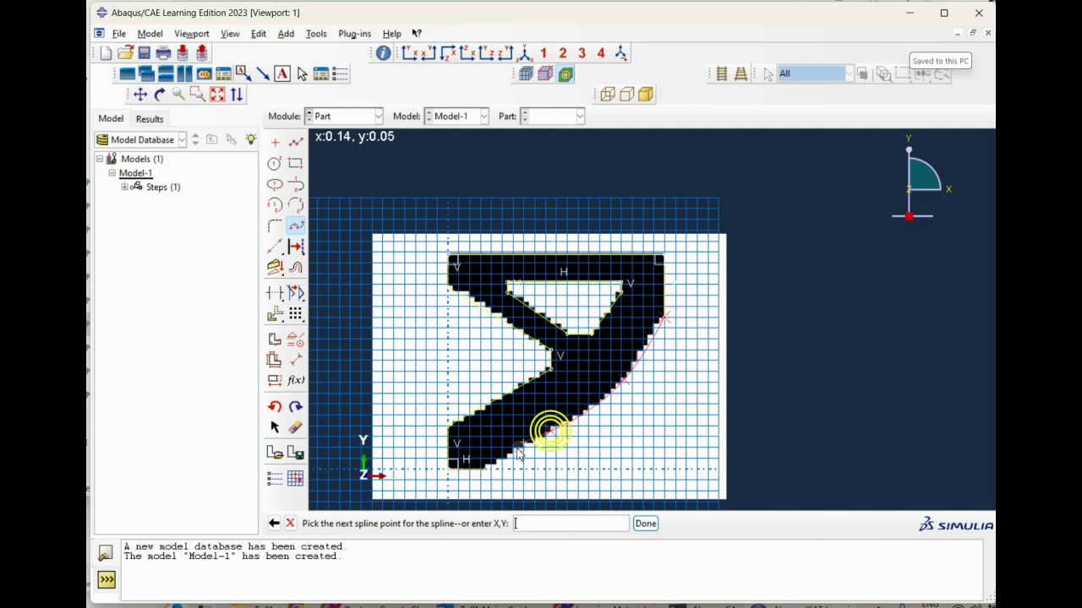
{"action": "left_click", "coordinate": [490, 467]}
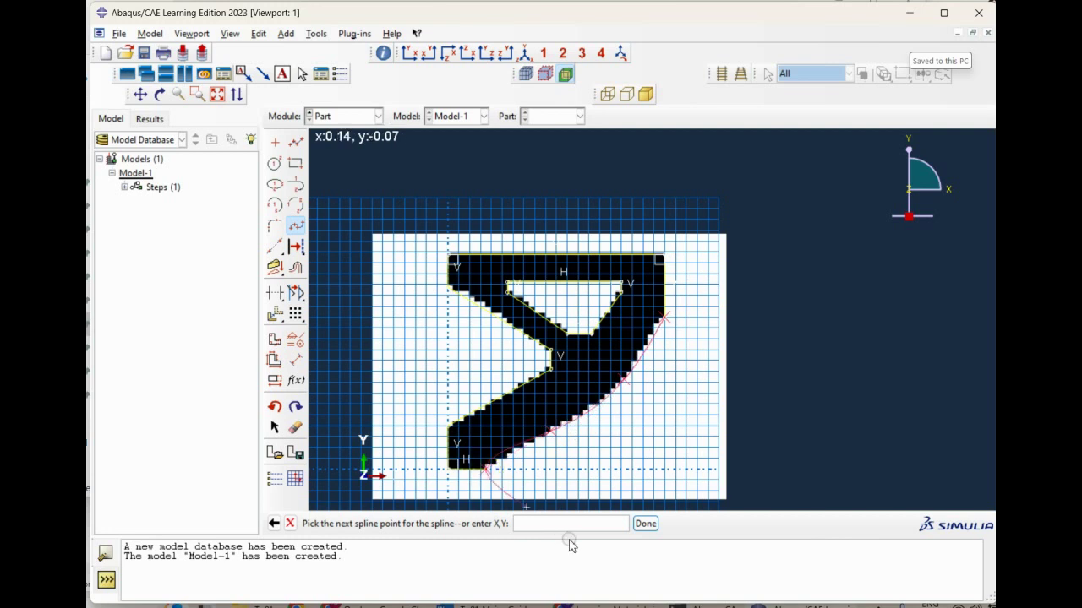
{"action": "left_click", "coordinate": [644, 524]}
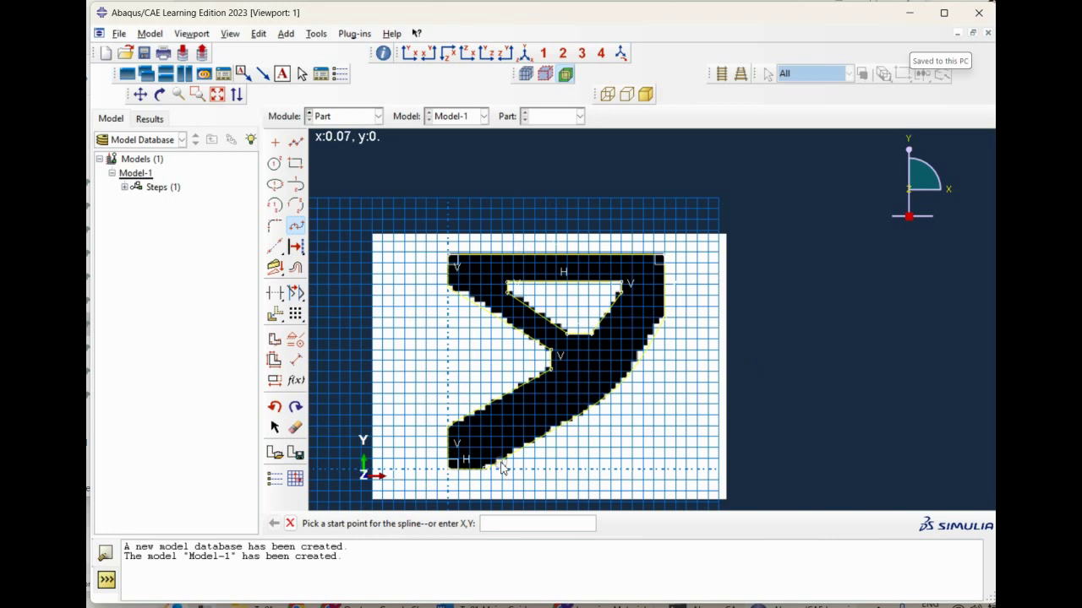
{"action": "left_click", "coordinate": [291, 524]}
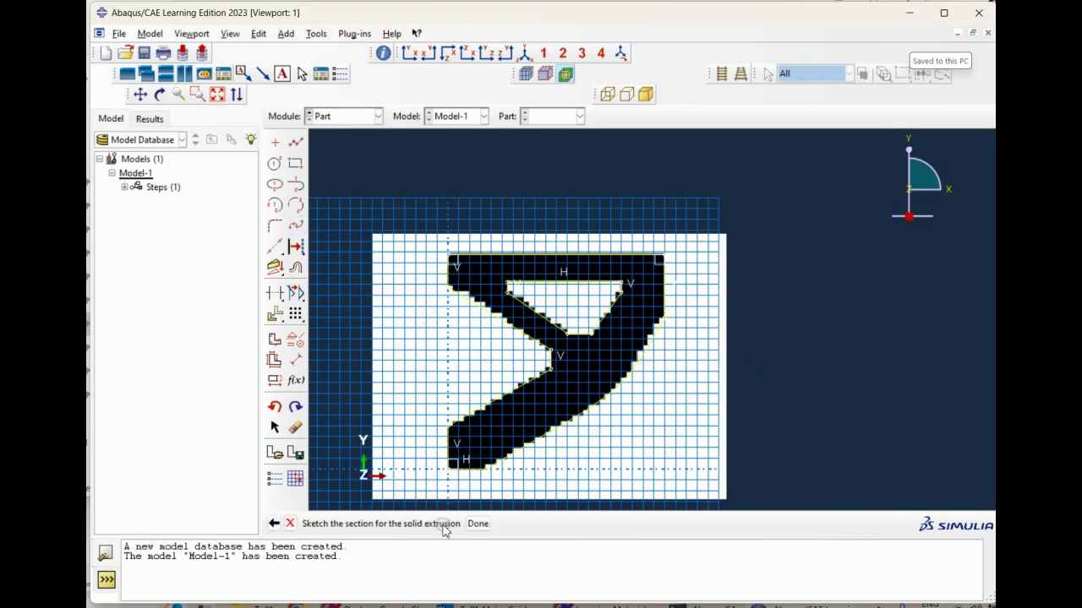
Finish the section sketch and extrude it as a blind solid with a depth of 0.05, without twist or draft.
{"action": "left_click", "coordinate": [477, 525]}
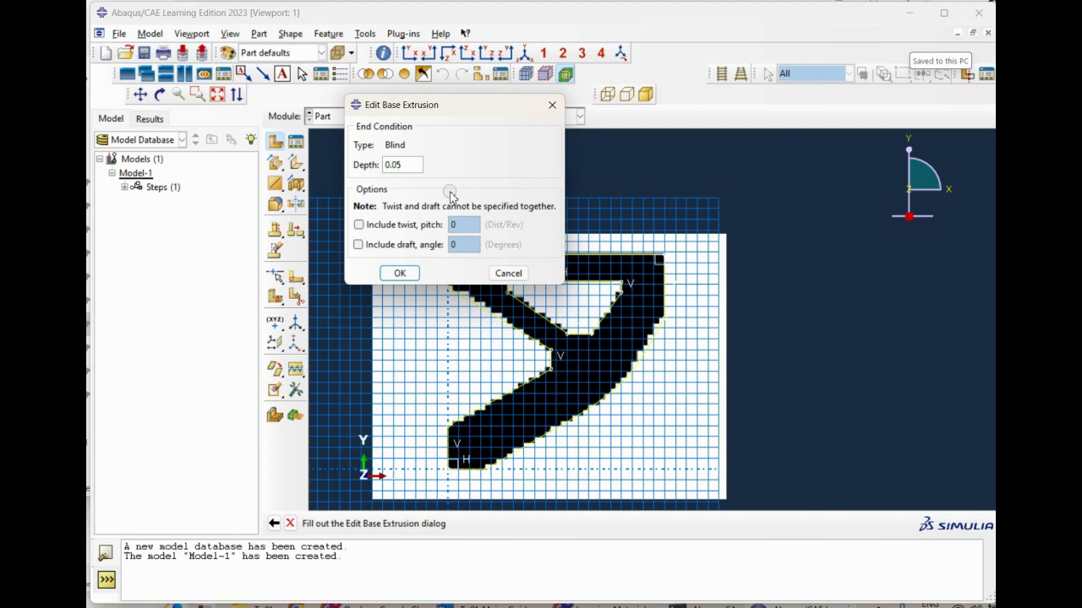
{"action": "left_click", "coordinate": [402, 272]}
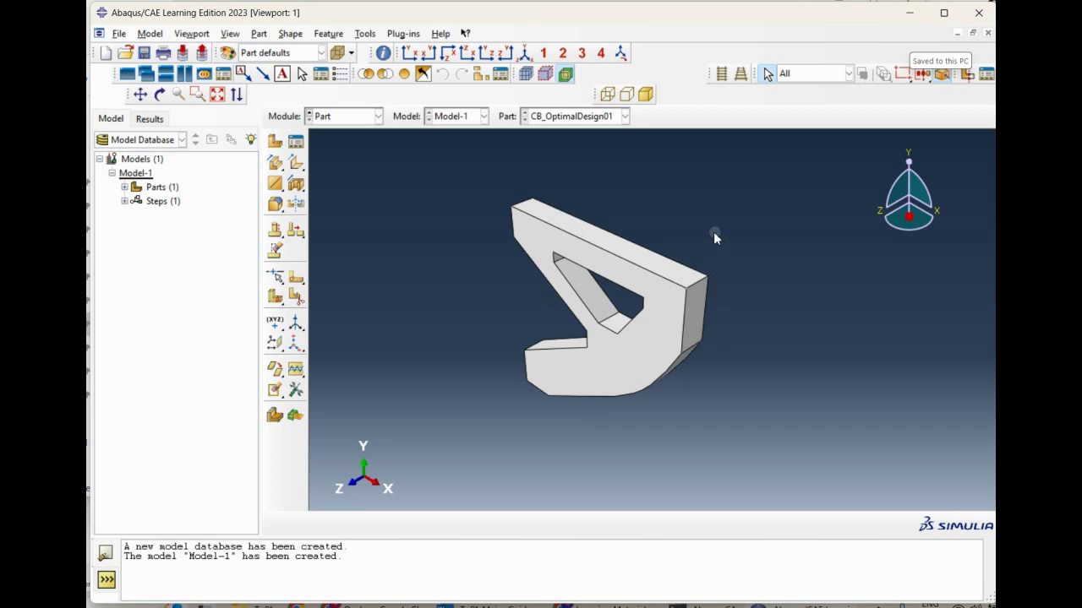
{"action": "scroll", "coordinate": [713, 238], "scroll_direction": "up", "scroll_amount": 2}
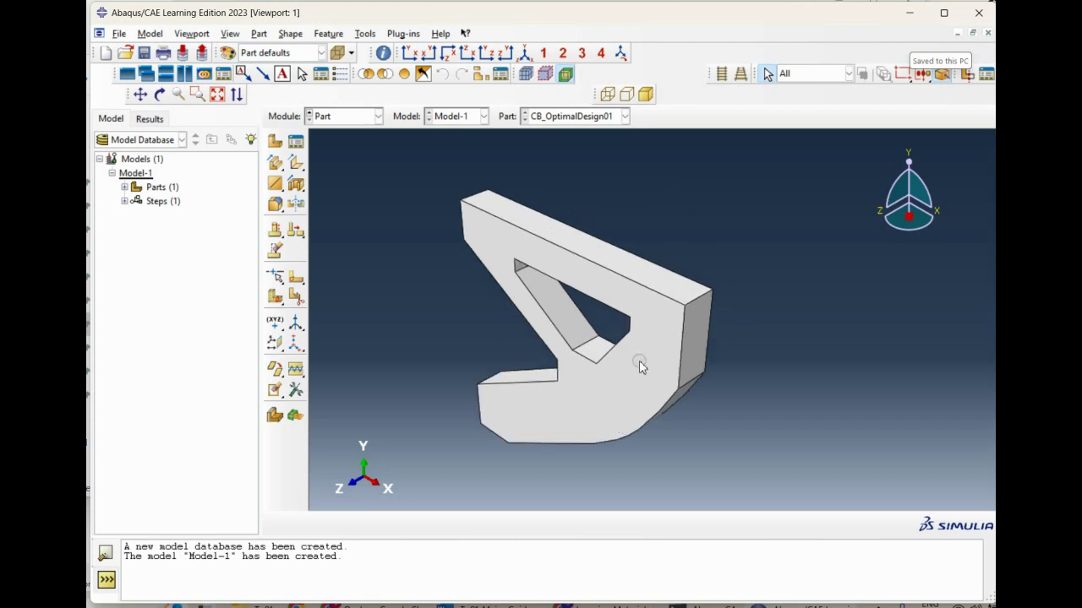